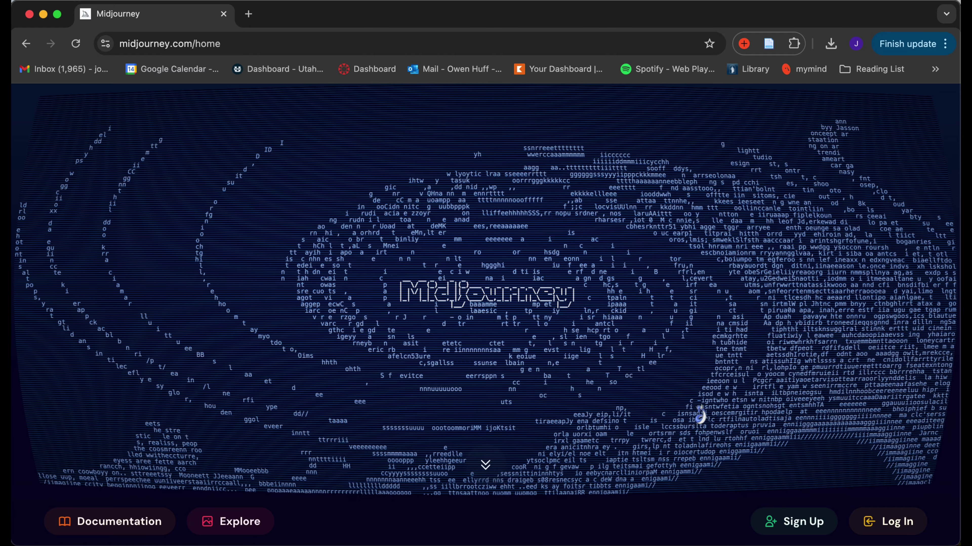
- Log in to Midjourney through Discord, adding an account and entering its email or phone number
left_click(897, 524)
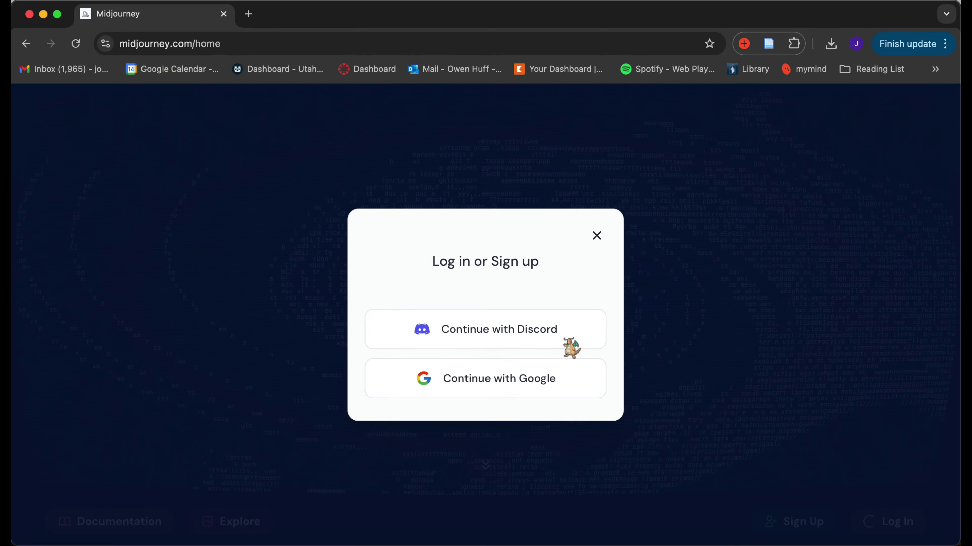
left_click(517, 331)
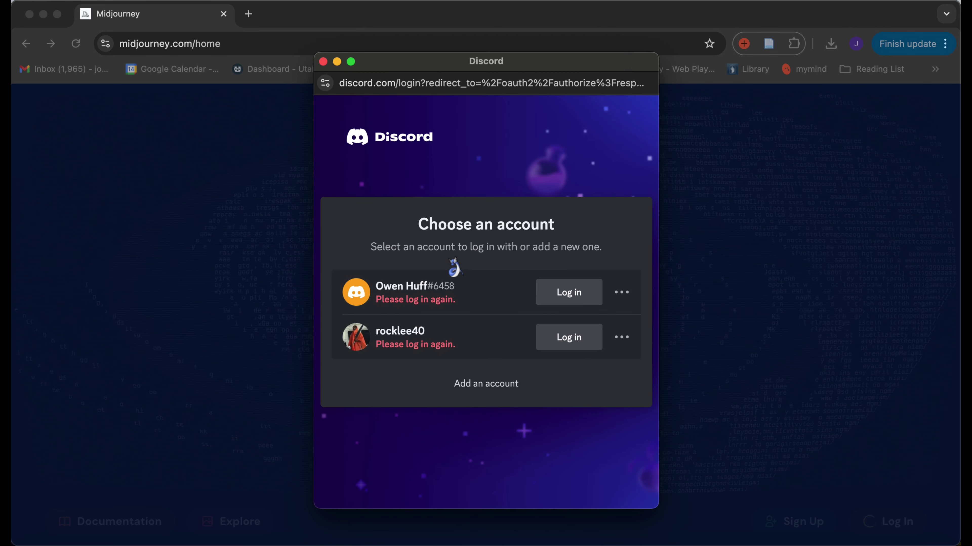
left_click(486, 386)
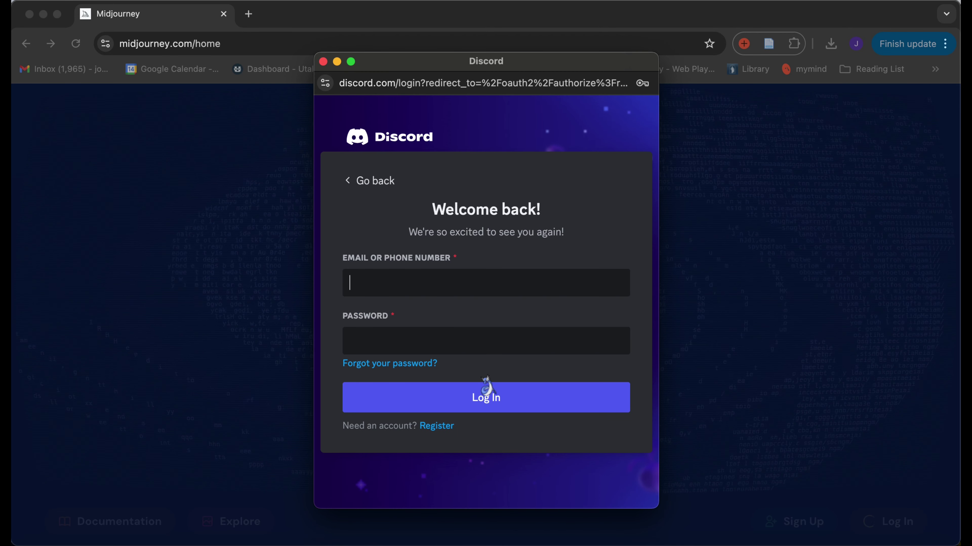
left_click(461, 289)
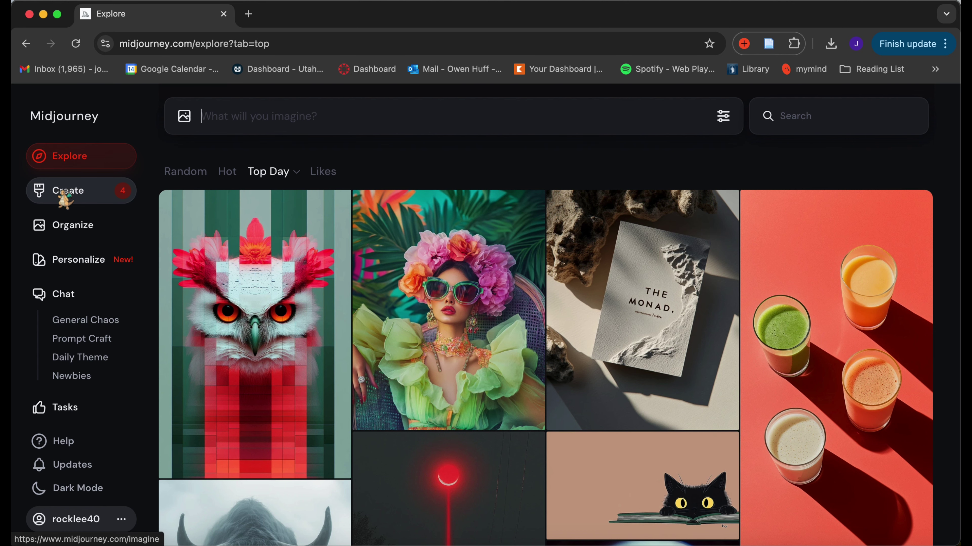
- Open the Create page and generate images from the prompt "a dog"
left_click(82, 193)
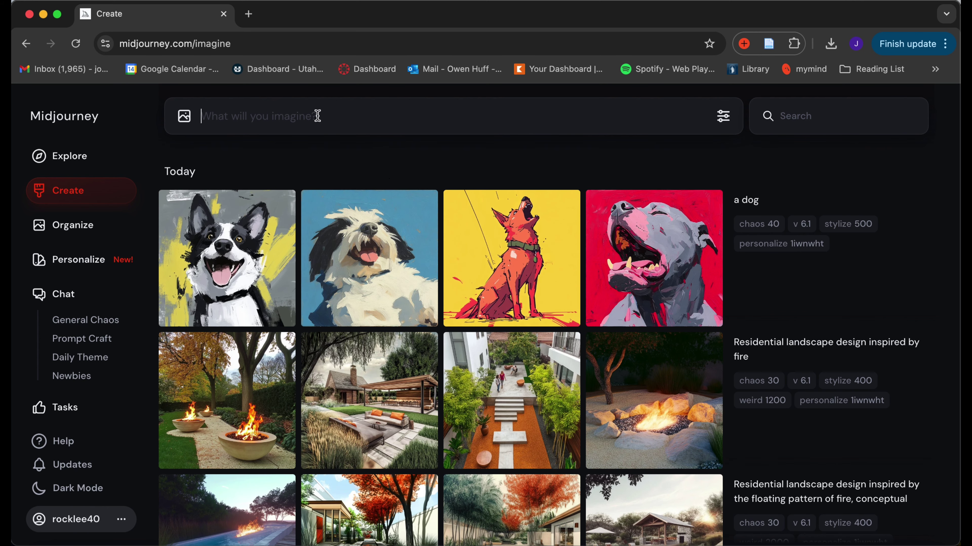
type("a dog")
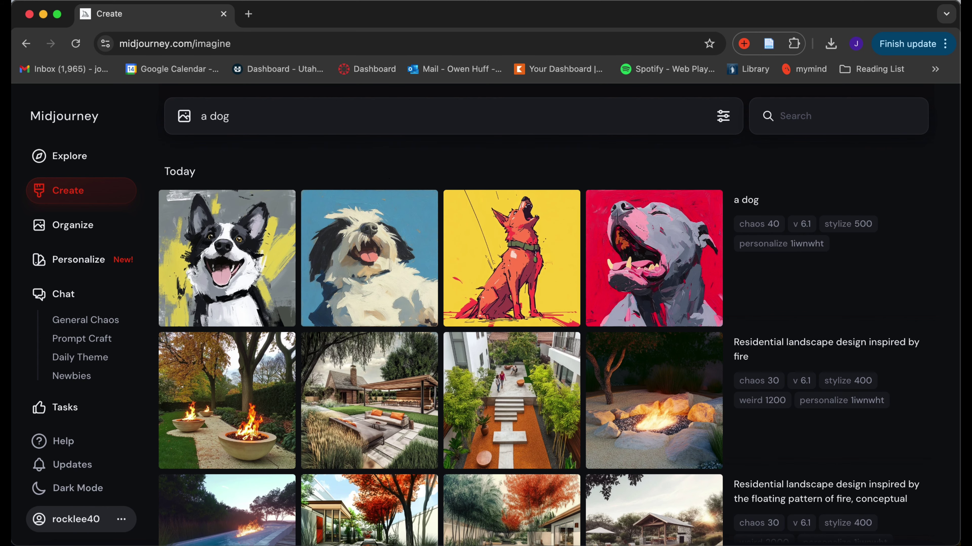
key("Return")
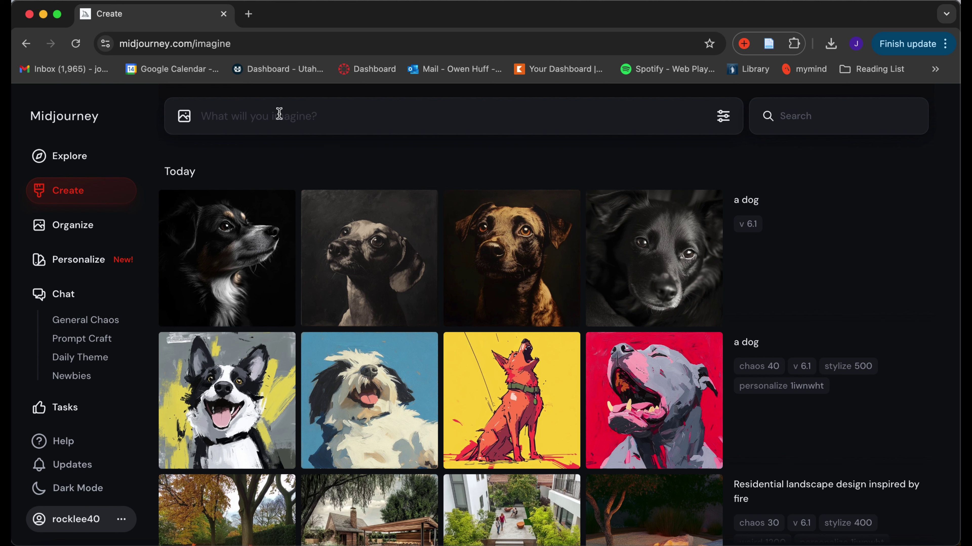
- Generate images from the prompt "a black golden retriever with long, flowing hair, chasing a red ball"
type("a black golden retriever with long, flowing hair, chasing a red ball")
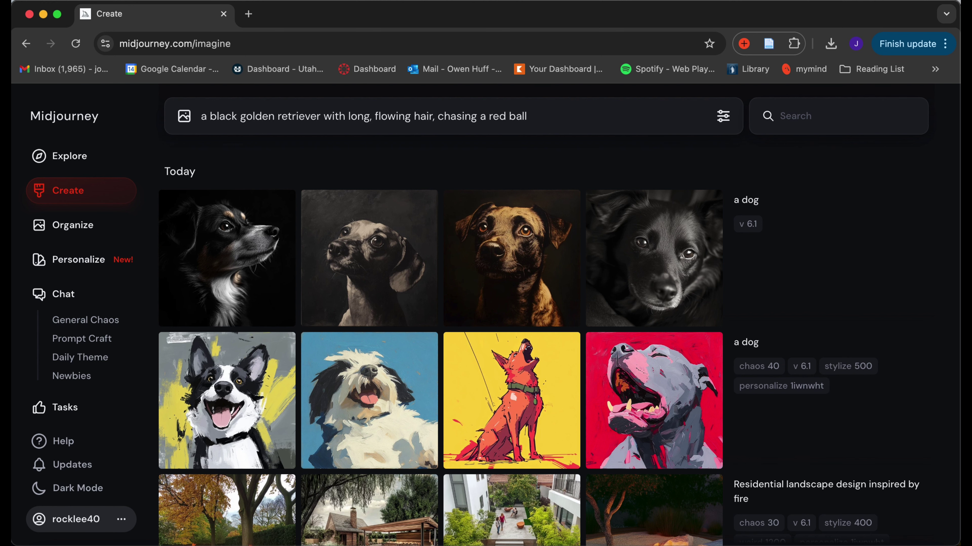
key("Return")
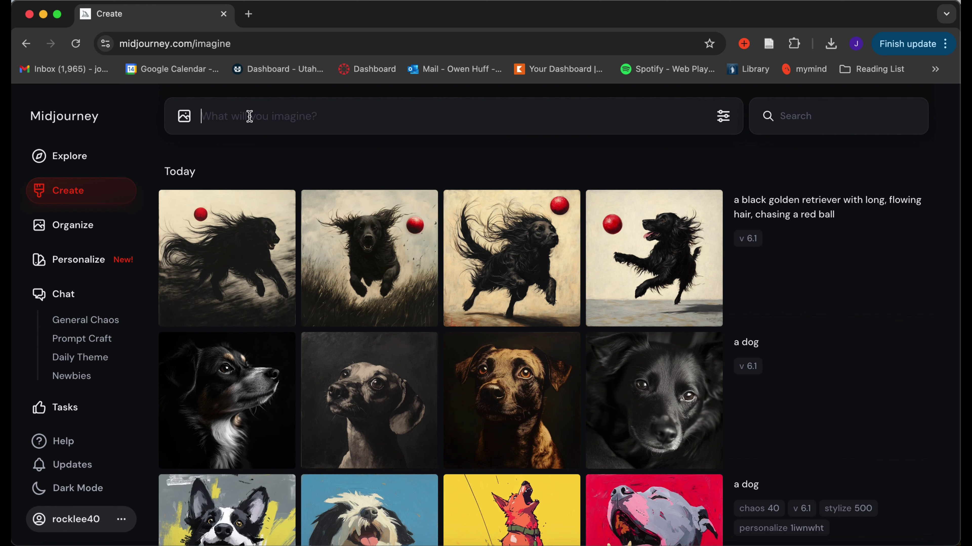
- Generate images from "A sleek black golden retriever with long, glossy, flowing hair eagerly sprinting after a bright red ball."
type("A sleek black golden retriever with long, glossy, flowing hair eagerly sprinting after a bright red ball.")
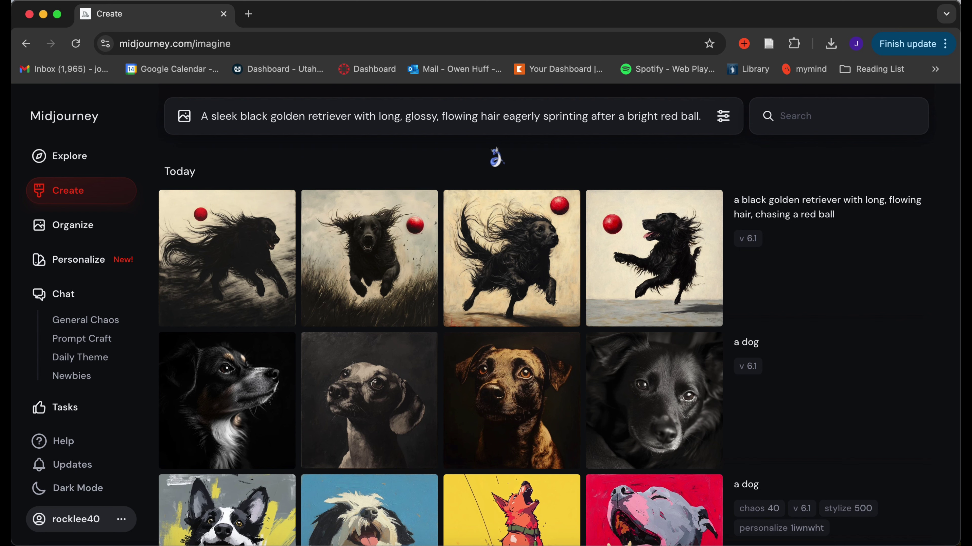
key("Return")
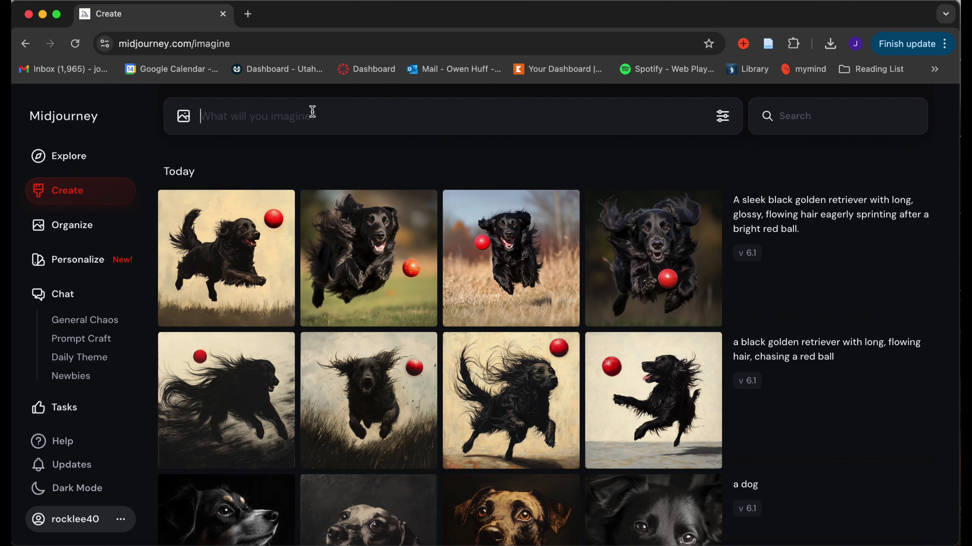
- Generate images from the sleek black golden retriever prompt, now ending with ", in the style of an oil, impressionist painting."
type("A sleek black golden retriever with long, glossy, flowing hair eagerly sprinting after a bright red ball.")
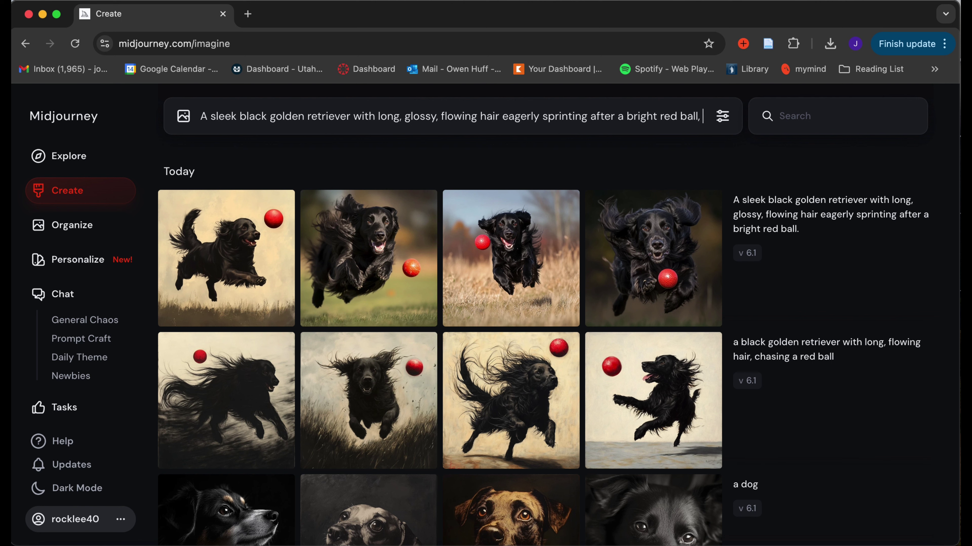
type("in the style ")
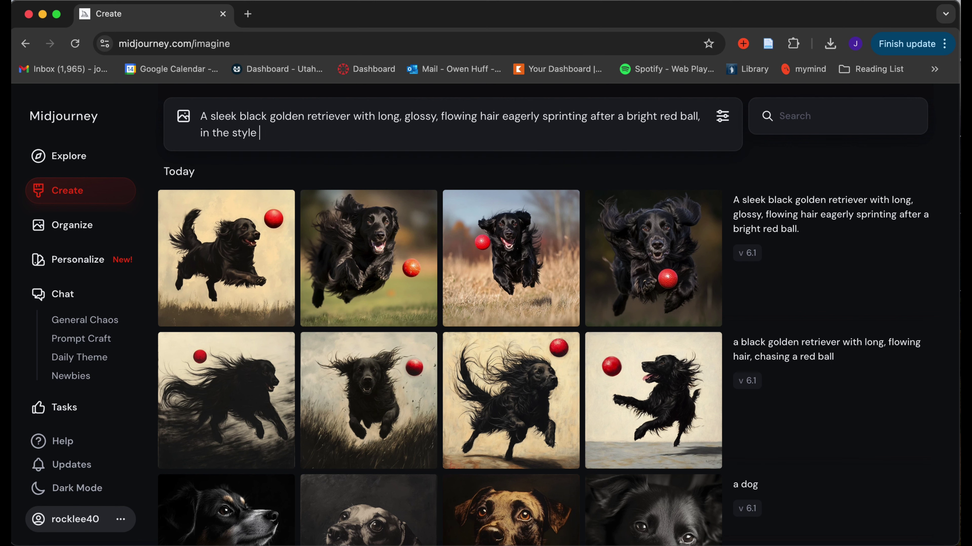
type("of an oil, impressioni")
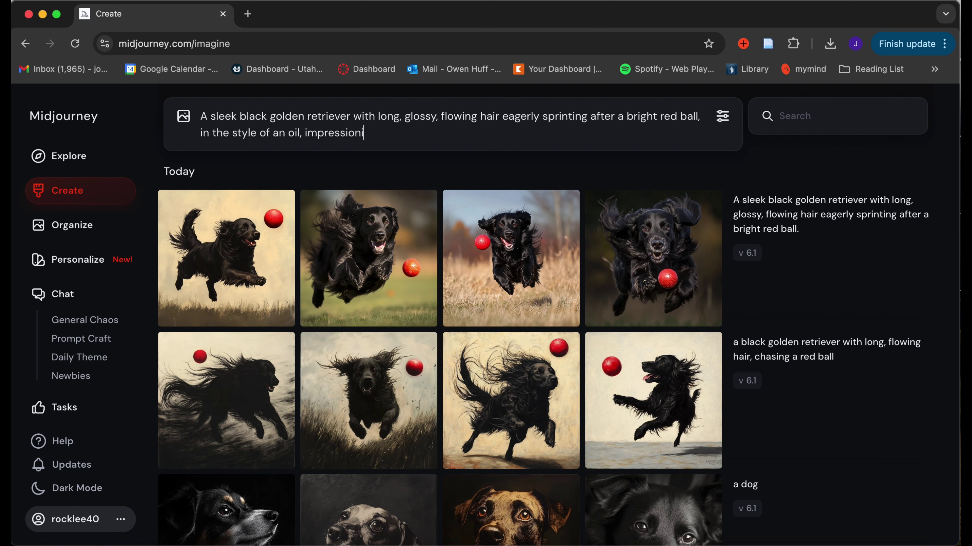
type("st painting.")
key("Return")
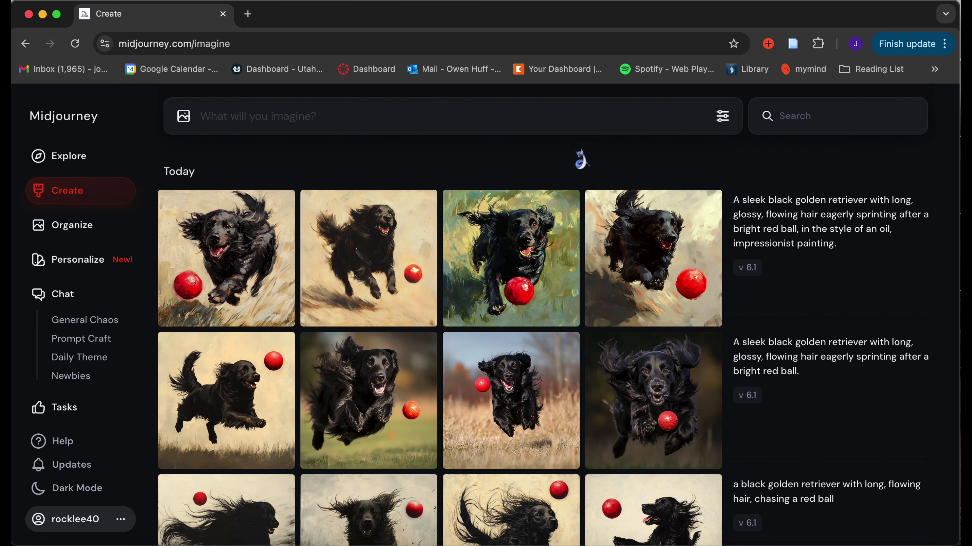
- Reuse the text of the impressionist painting prompt and open the image settings
left_click(792, 218)
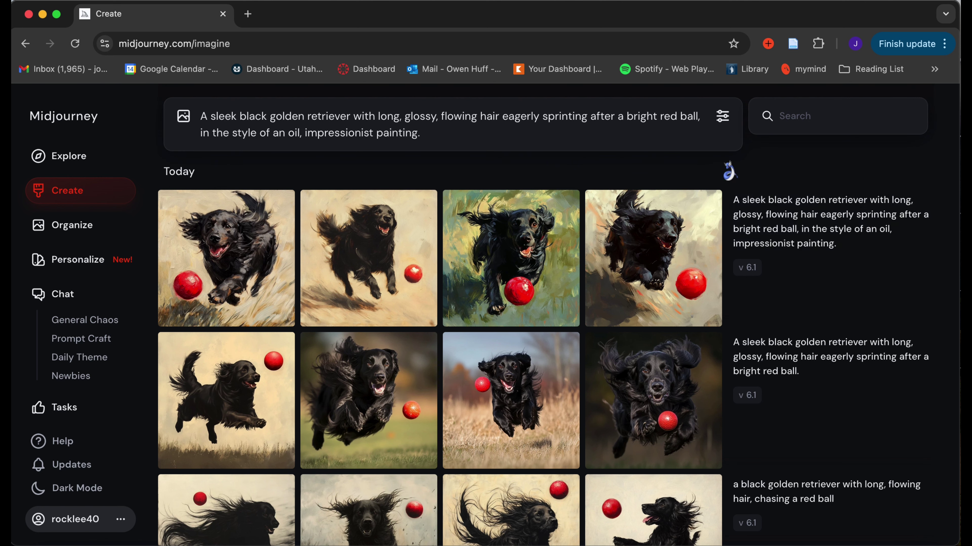
left_click(724, 119)
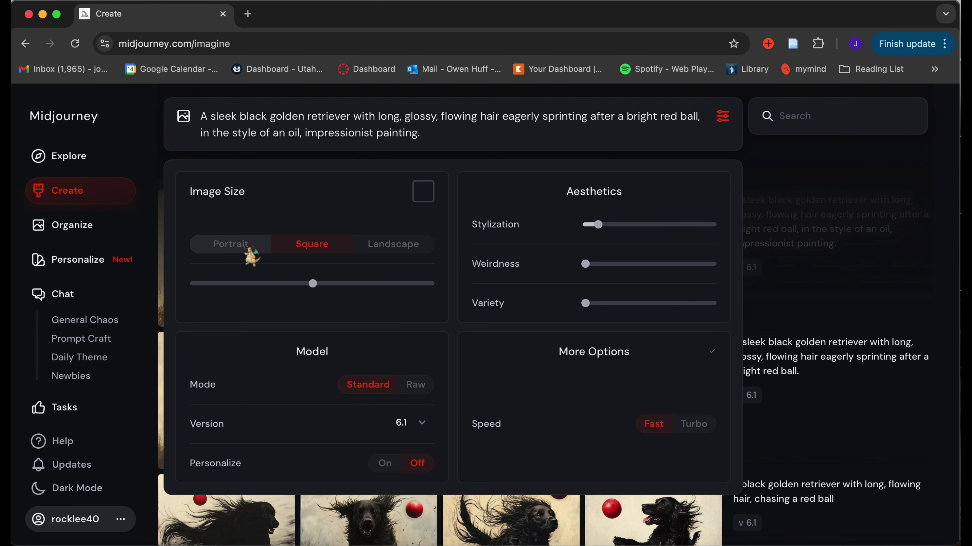
- Try the Portrait size and a wider Landscape size, and reset the image size
left_click(249, 250)
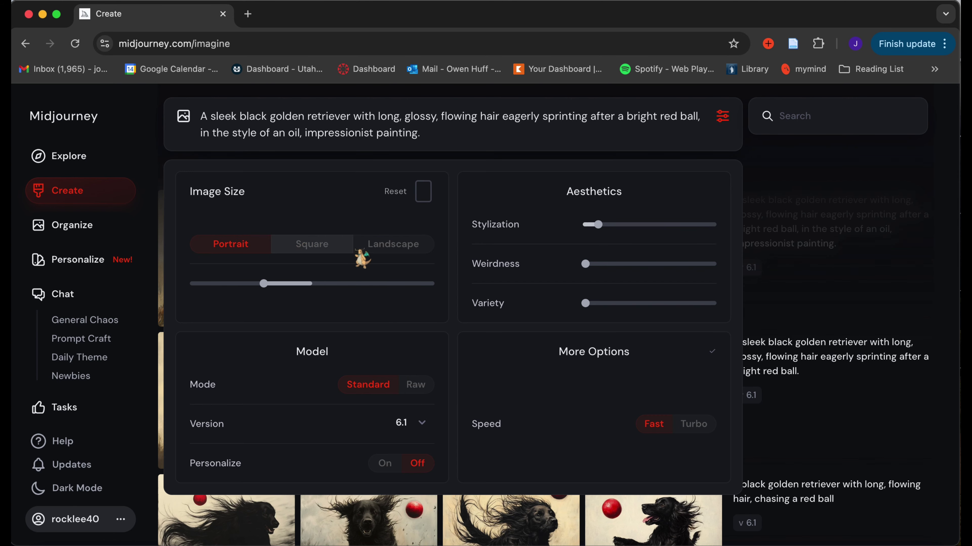
left_click(401, 248)
left_click_drag(361, 284, 410, 284)
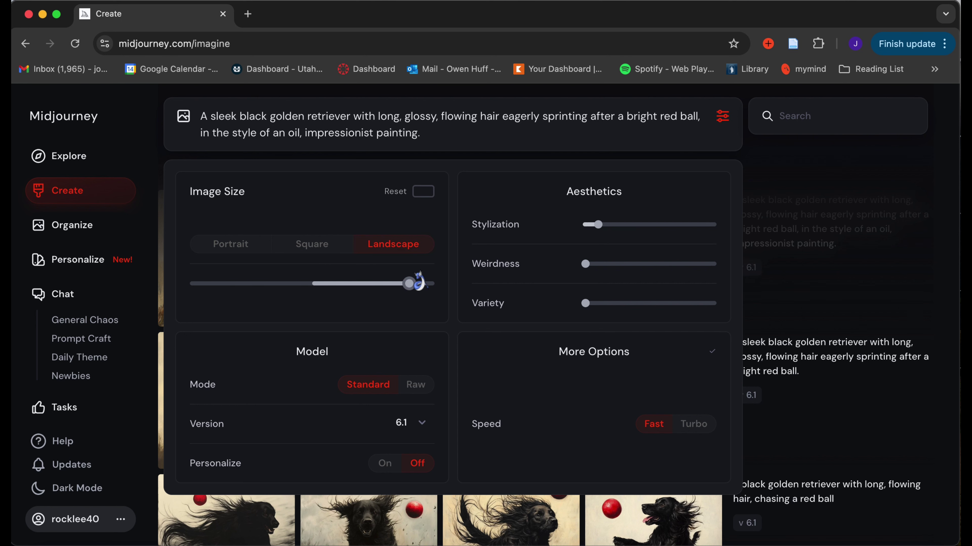
left_click(395, 192)
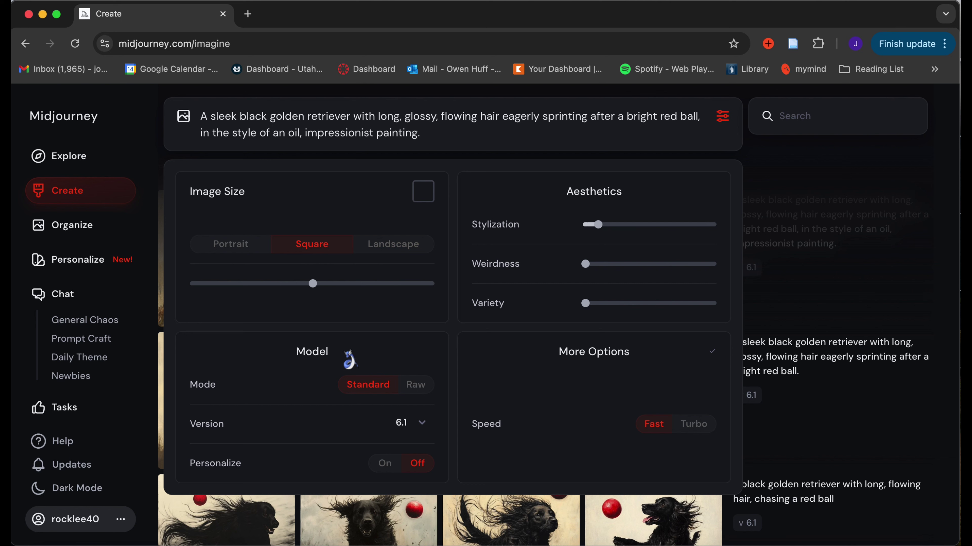
- Try the model's Raw mode, return it to Standard, and look through the available versions
left_click(407, 386)
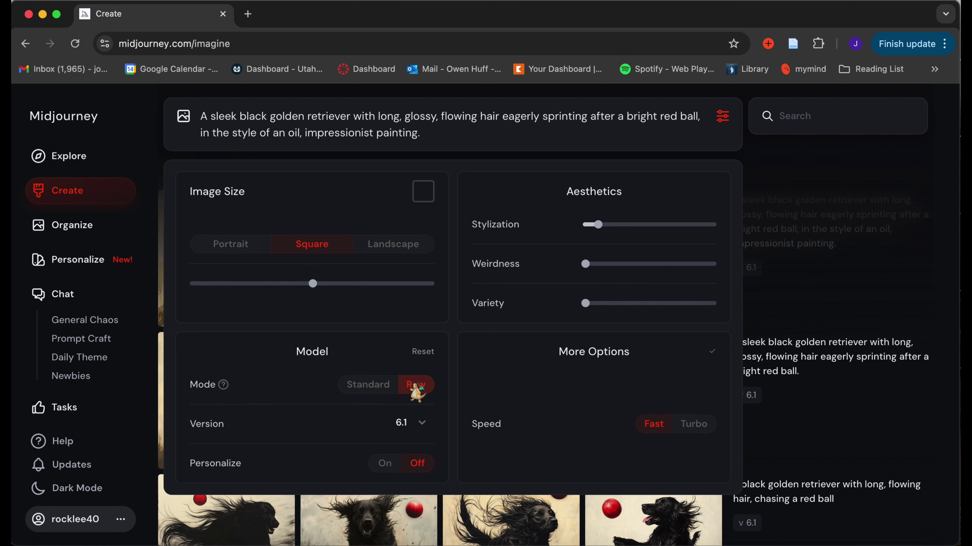
left_click(370, 387)
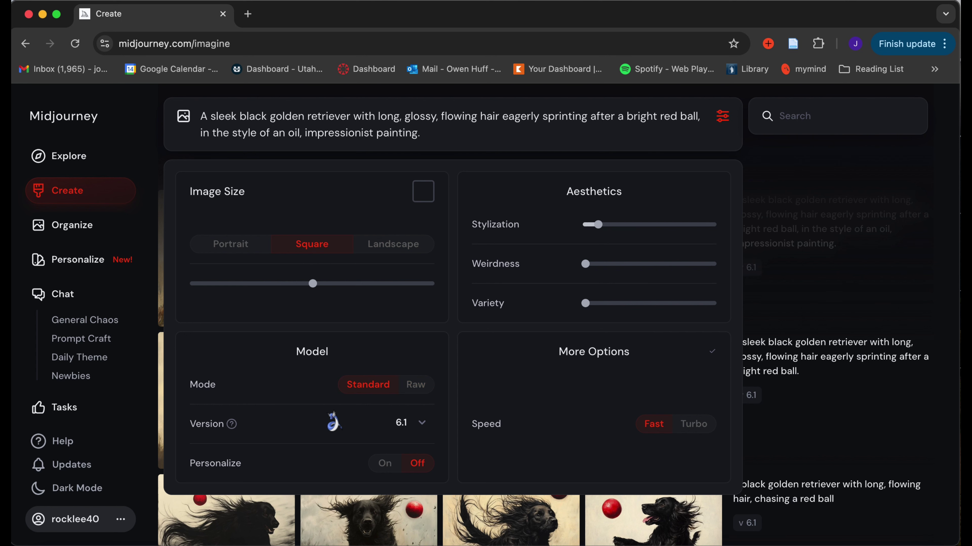
left_click(420, 424)
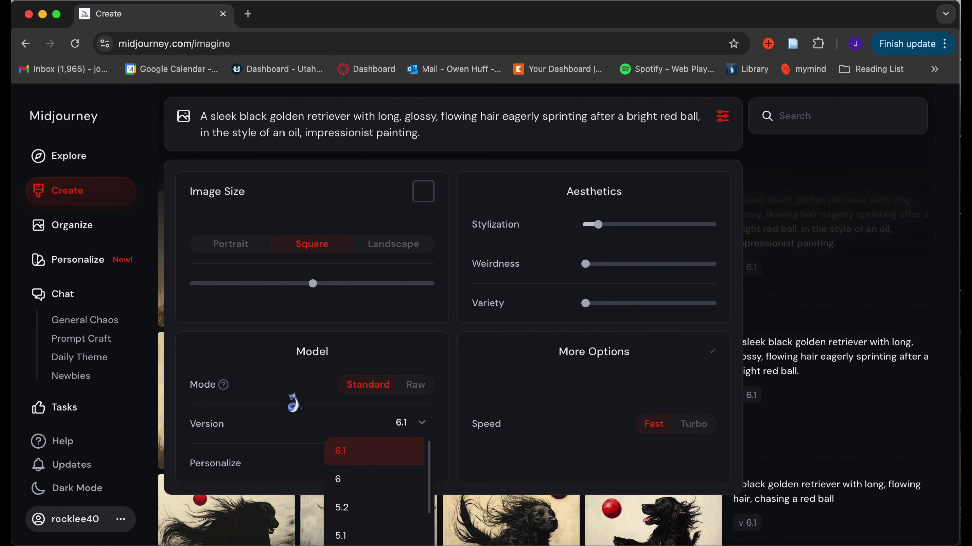
left_click(294, 412)
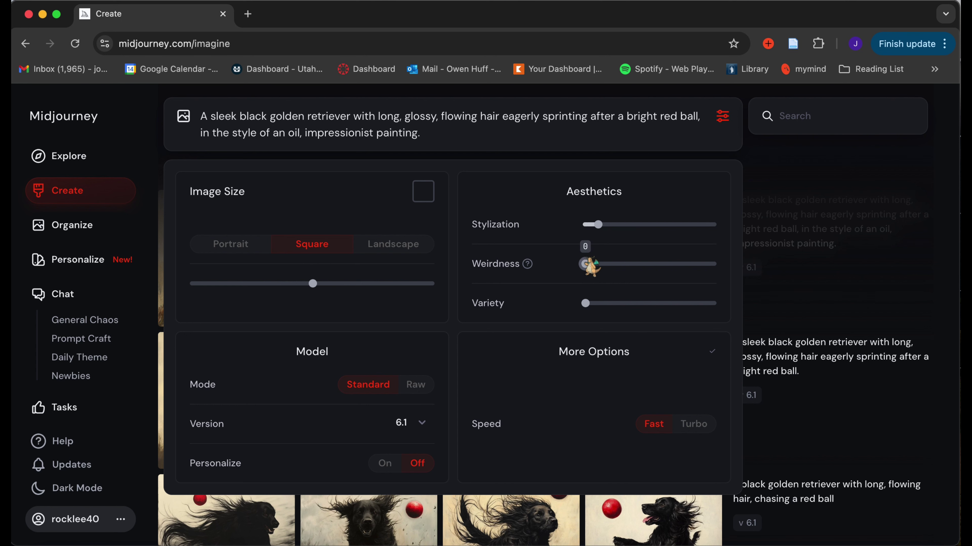
- Try high Stylization, Weirdness and Variety values, and reset the aesthetics settings
mouse_move(602, 233)
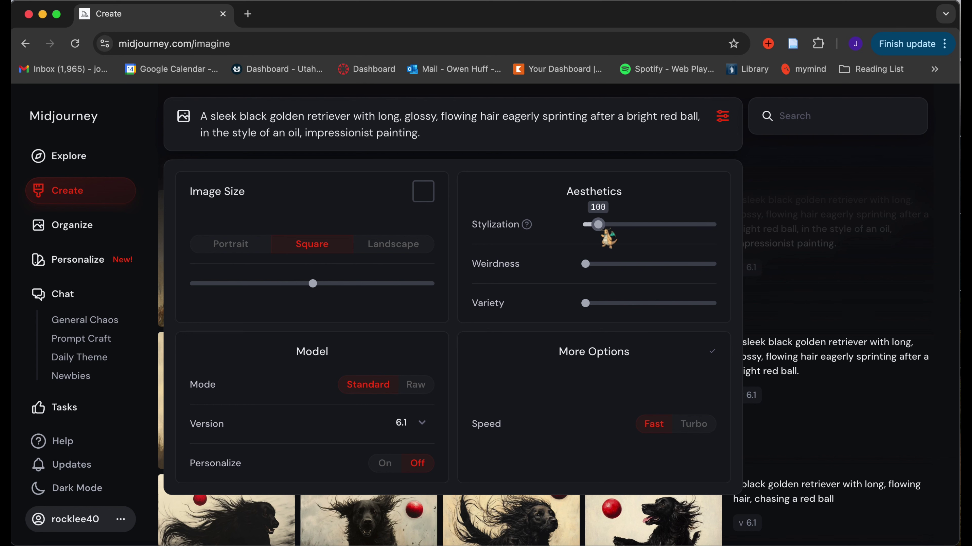
left_click_drag(599, 226, 692, 232)
left_click_drag(603, 264, 688, 268)
left_click_drag(585, 303, 699, 303)
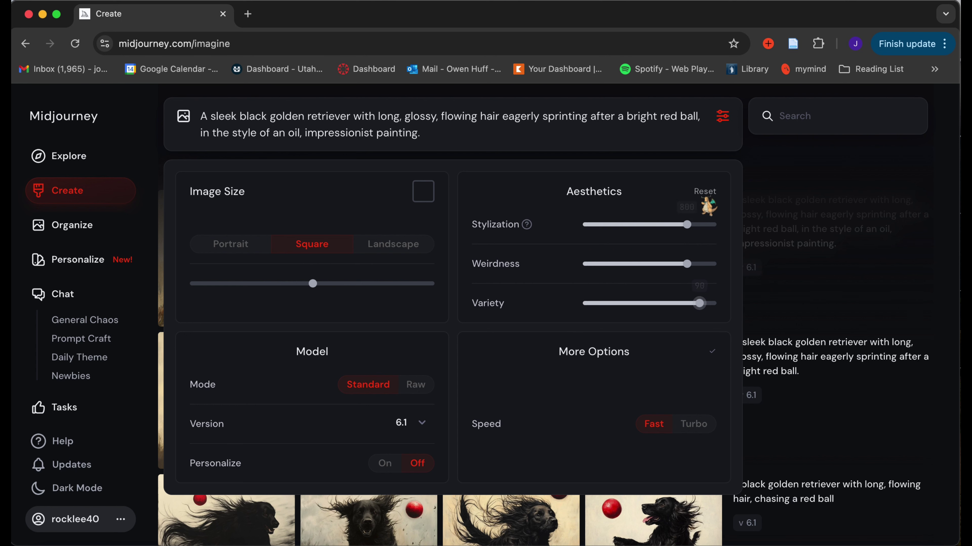
left_click(704, 191)
- Set Stylization to 800 and generate images from the impressionist painting prompt
mouse_move(600, 227)
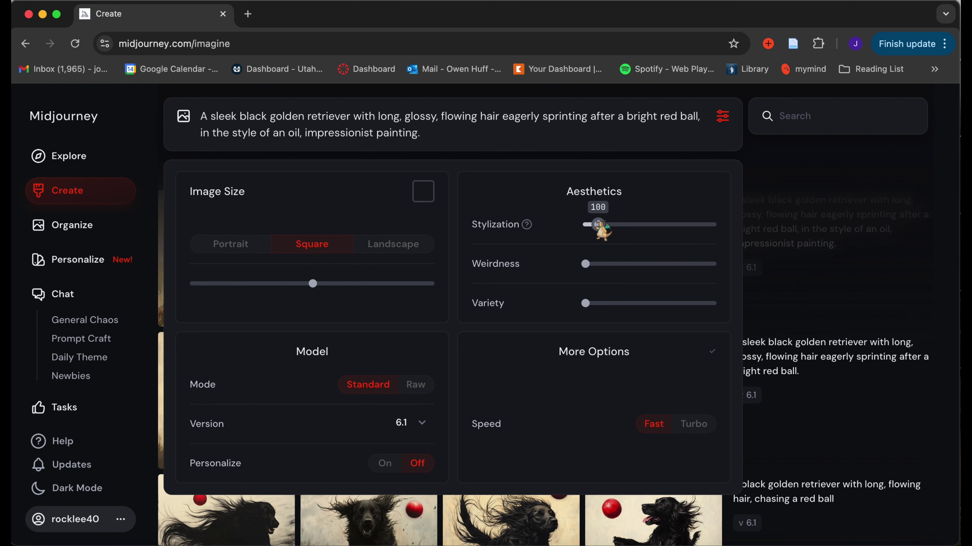
left_click_drag(600, 226, 689, 227)
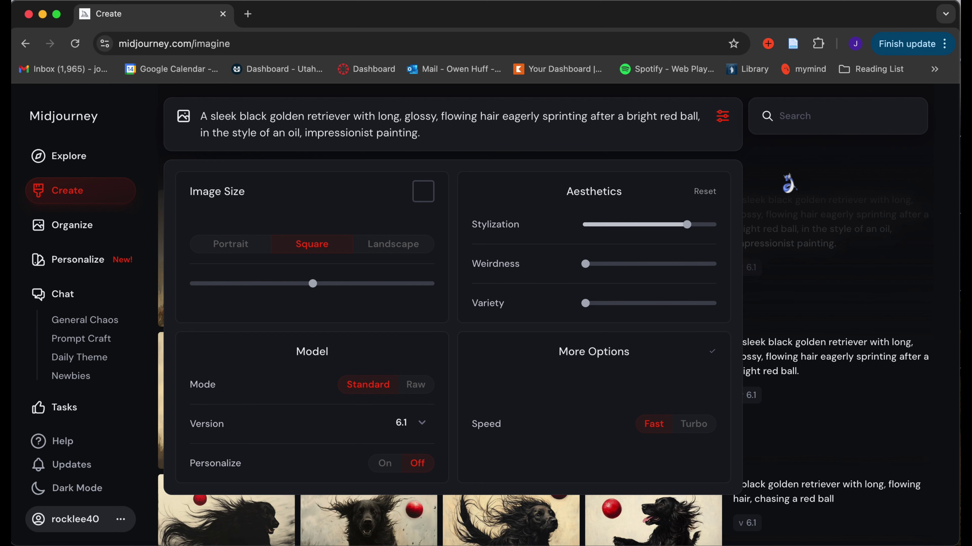
key("Return")
left_click(789, 183)
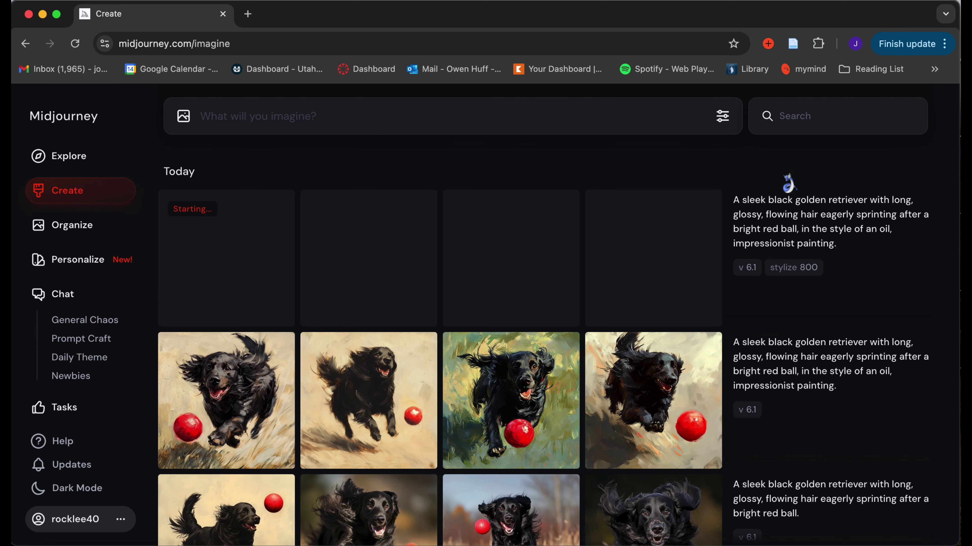
- Reuse the newest job's full prompt with its parameters and delete "--stylize 800 --v 6.1" from the end
mouse_move(785, 213)
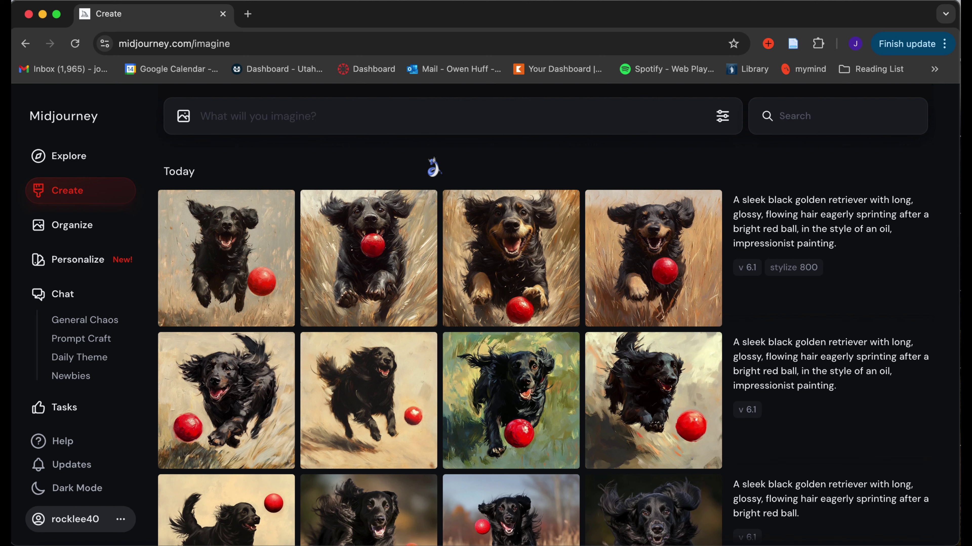
mouse_move(791, 252)
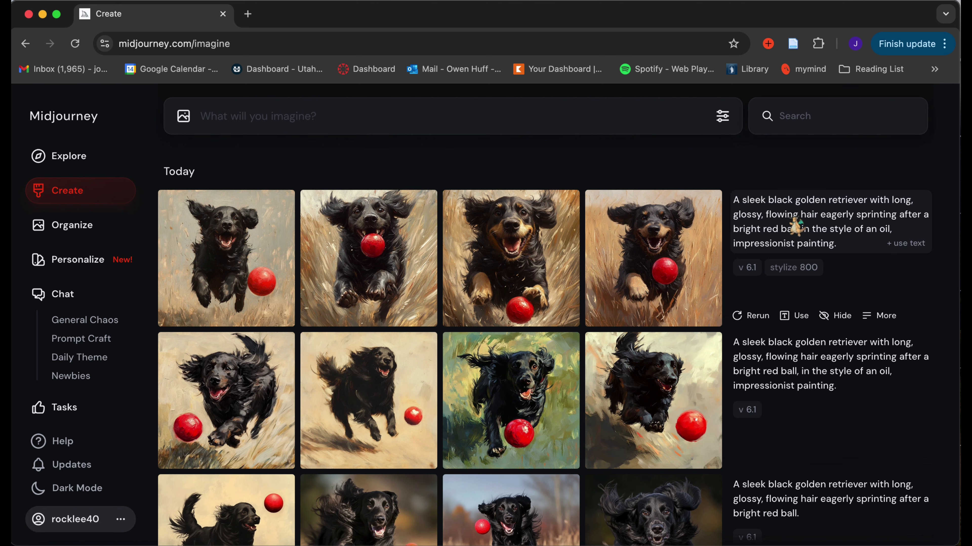
left_click(795, 317)
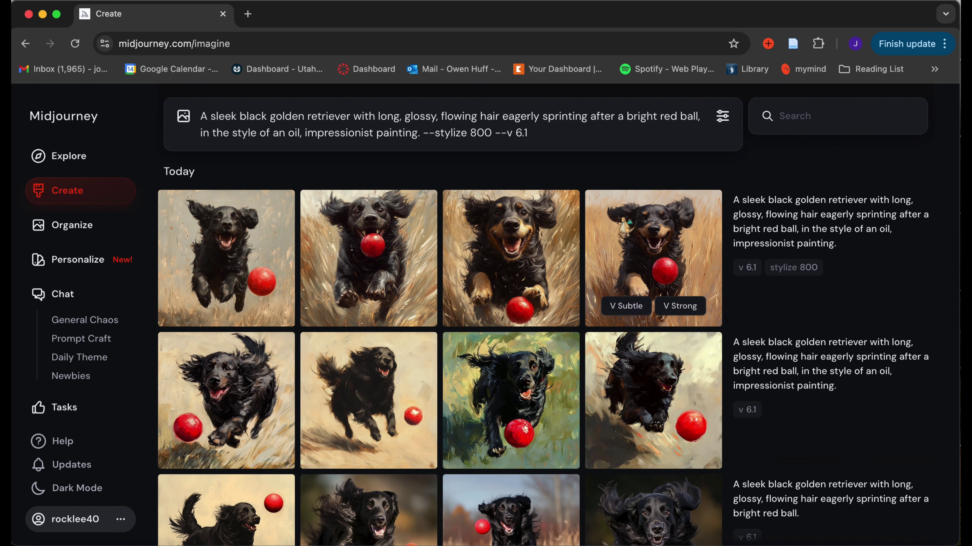
left_click(539, 137)
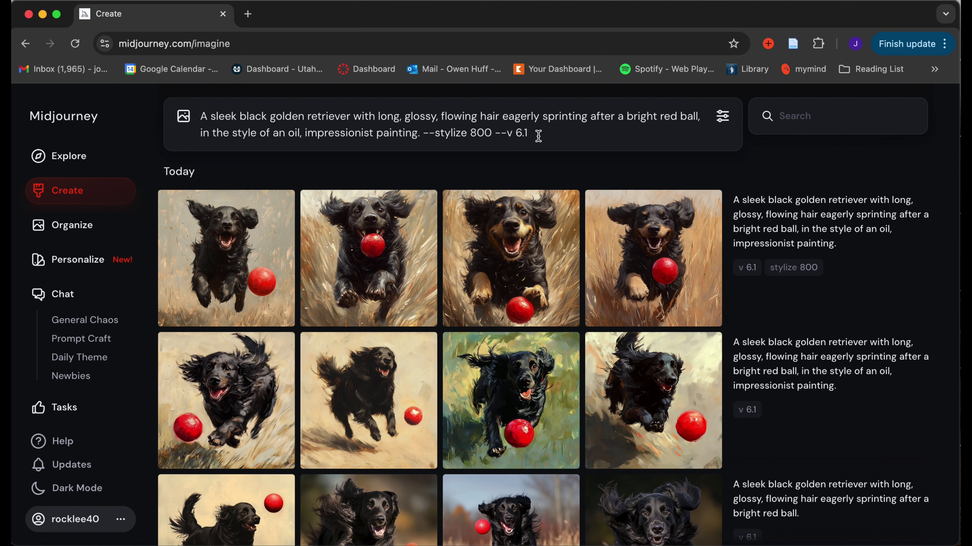
left_click_drag(538, 136, 426, 140)
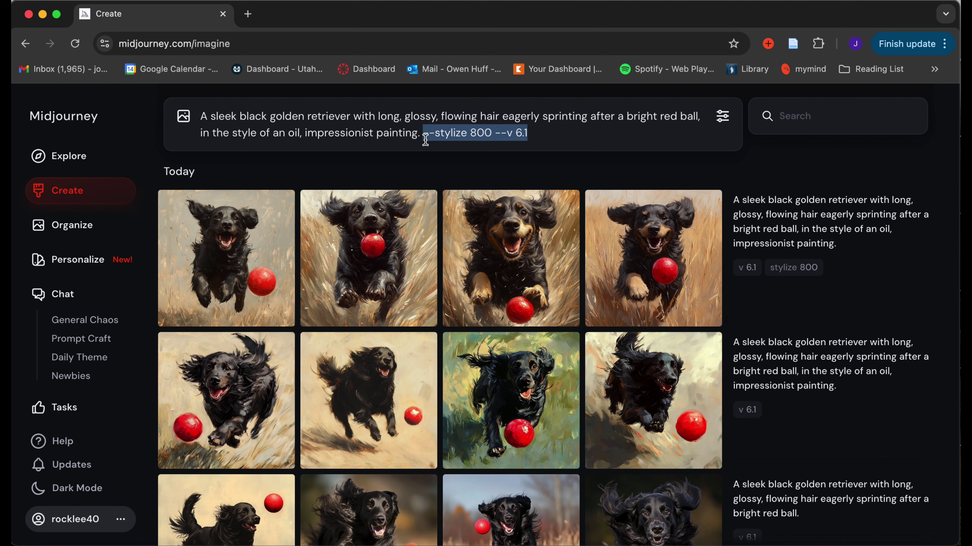
key("BackSpace")
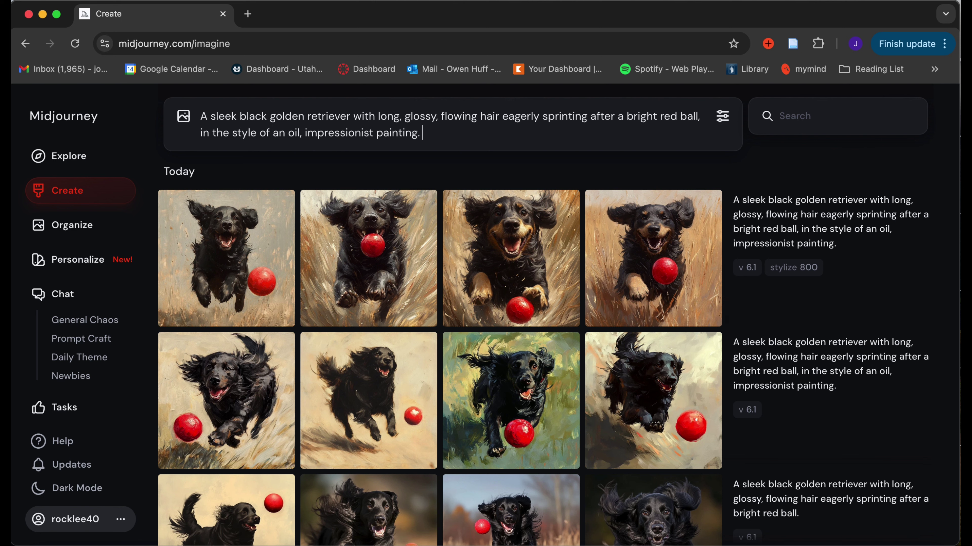
- Reset the aesthetics settings, set Weirdness to 2400, and generate images from the impressionist painting prompt
left_click(726, 121)
left_click_drag(595, 225, 687, 225)
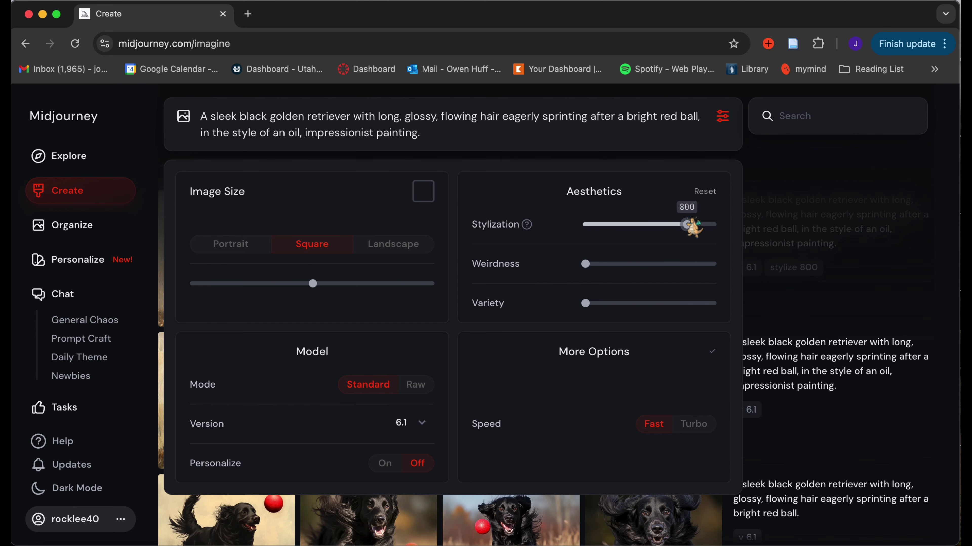
left_click(705, 191)
left_click_drag(585, 263, 688, 264)
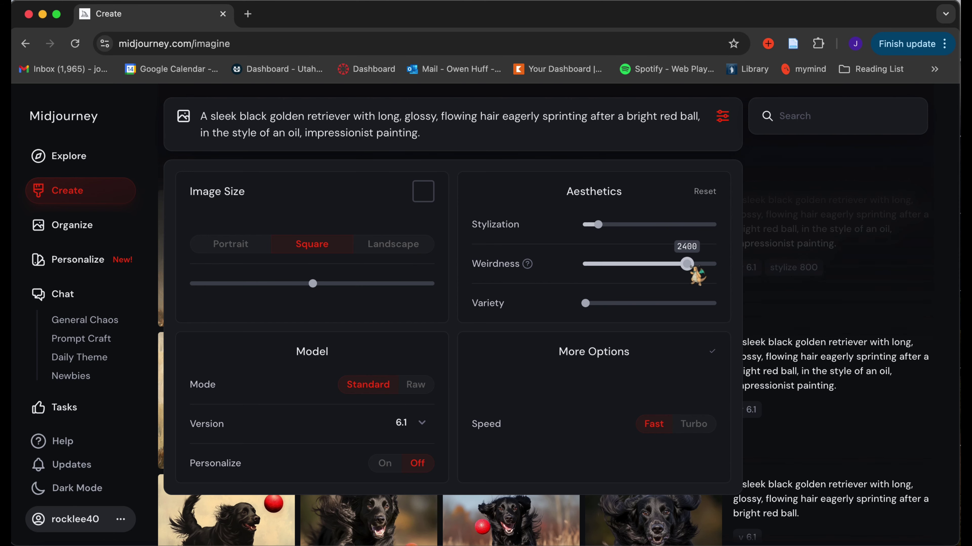
left_click(724, 121)
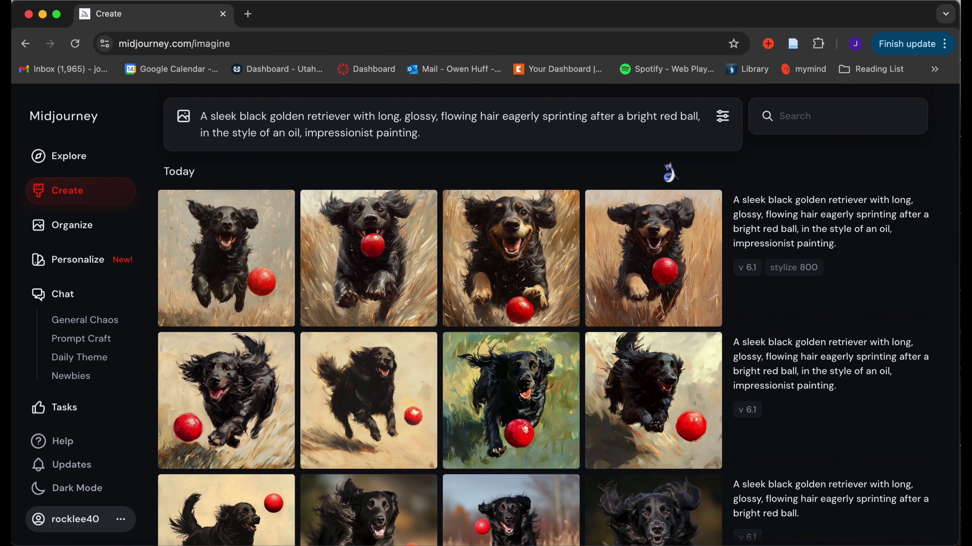
key("Return")
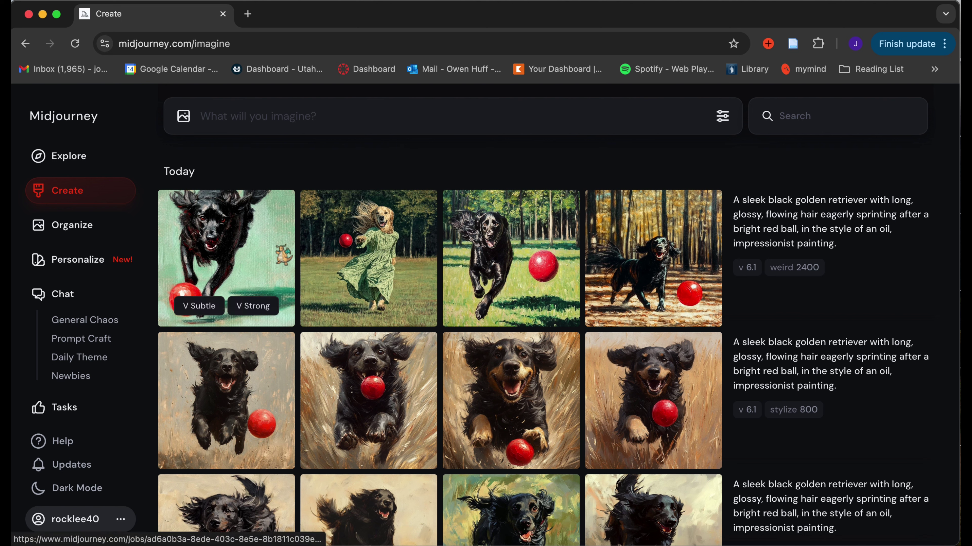
- Reuse the newest job's prompt text with the aesthetics reset and Variety set to 80, and generate images
left_click(756, 220)
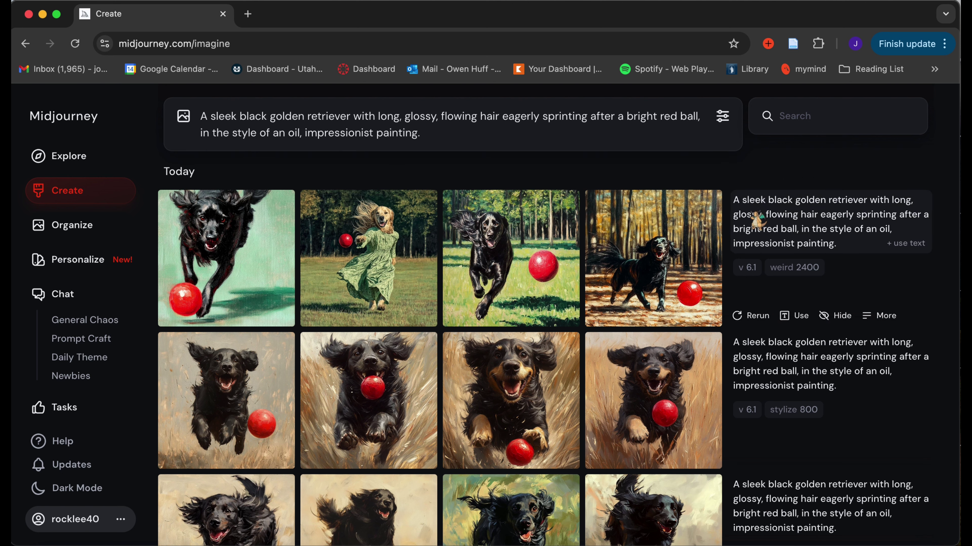
left_click(722, 116)
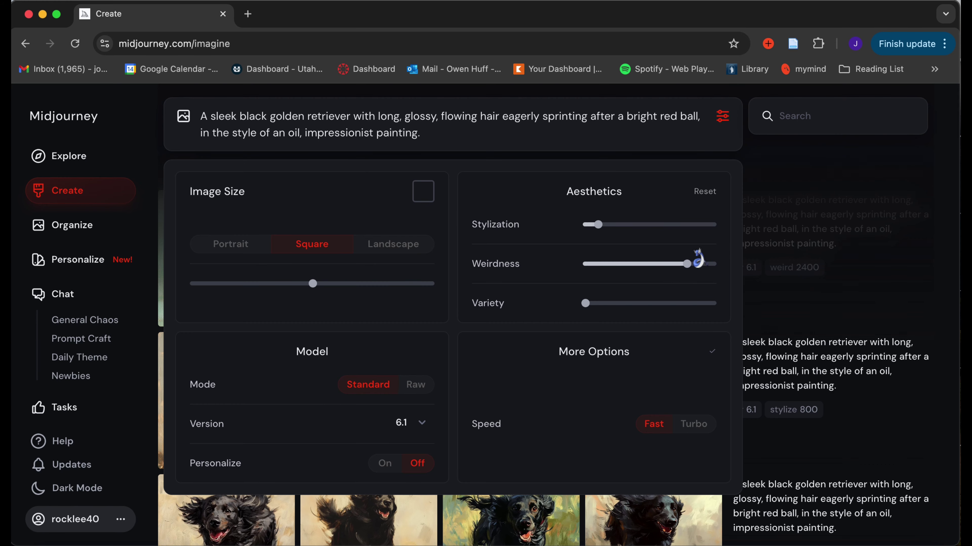
left_click(704, 191)
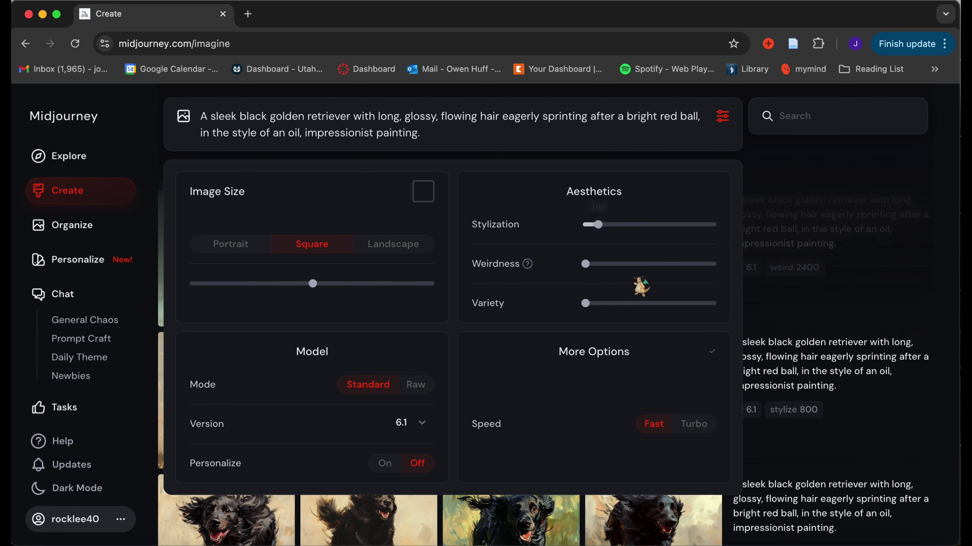
left_click_drag(586, 303, 686, 303)
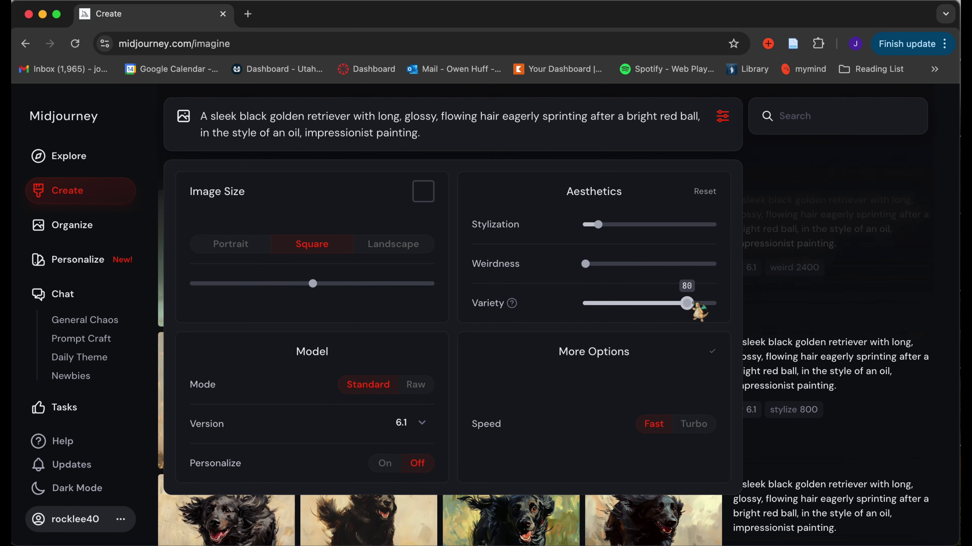
left_click(722, 116)
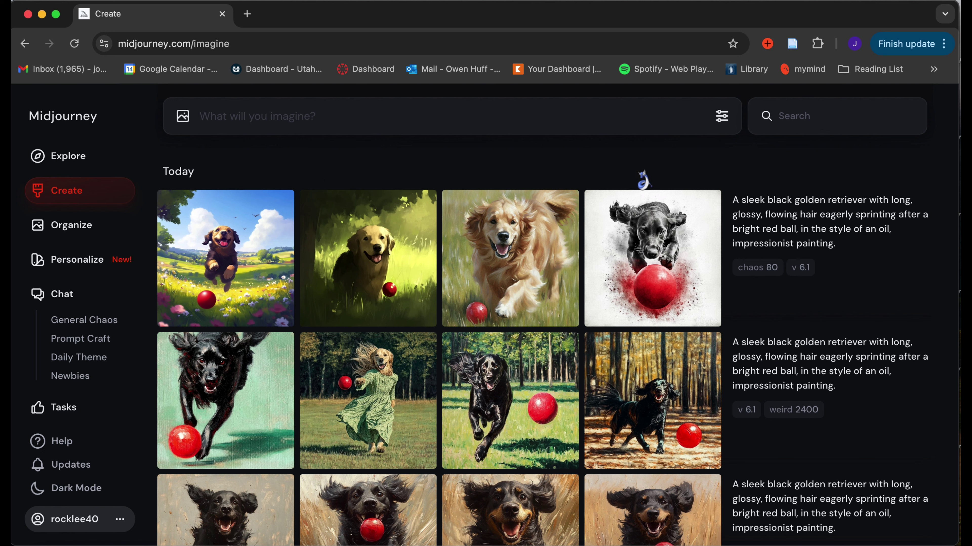
- Create a Strong and a Subtle variation of the newest job's fourth image, the black-and-white dog with the red ball
right_click(612, 245)
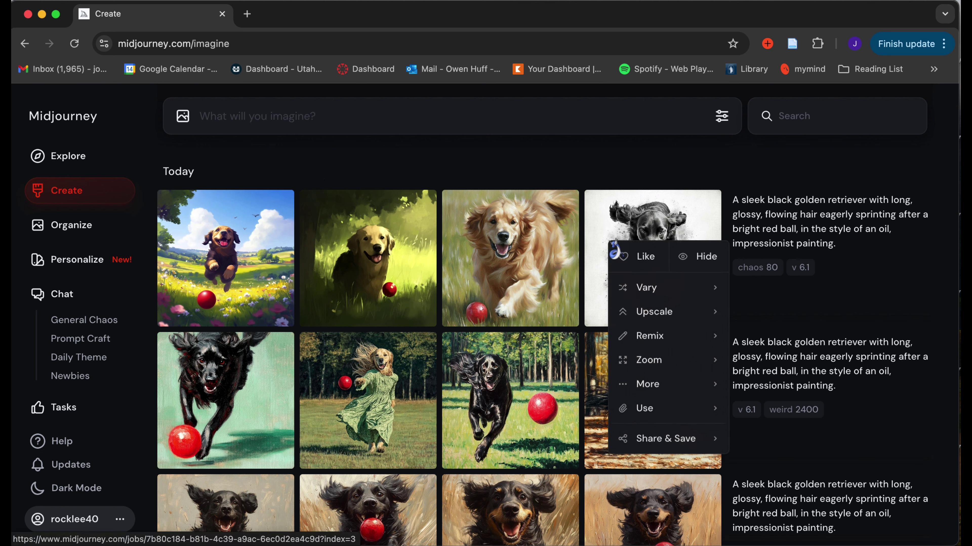
mouse_move(651, 289)
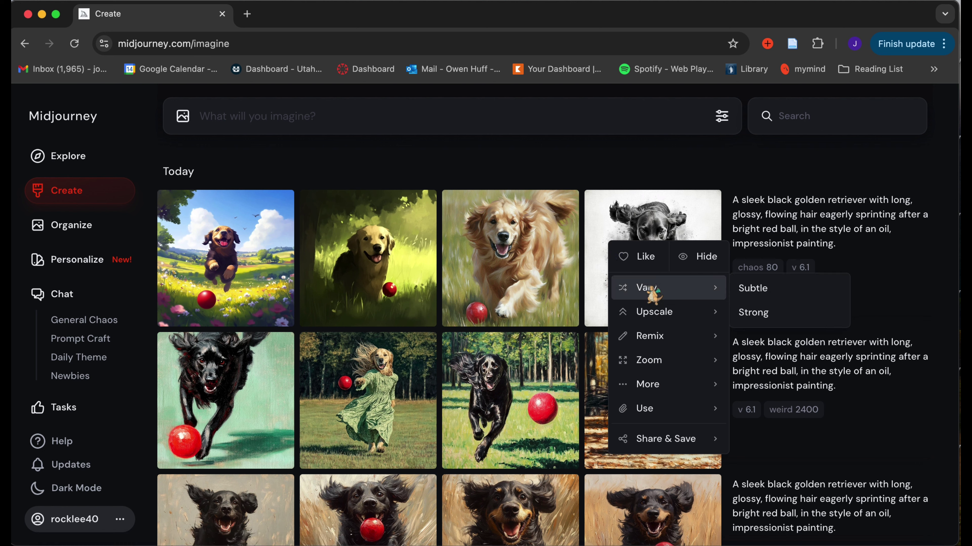
left_click(753, 313)
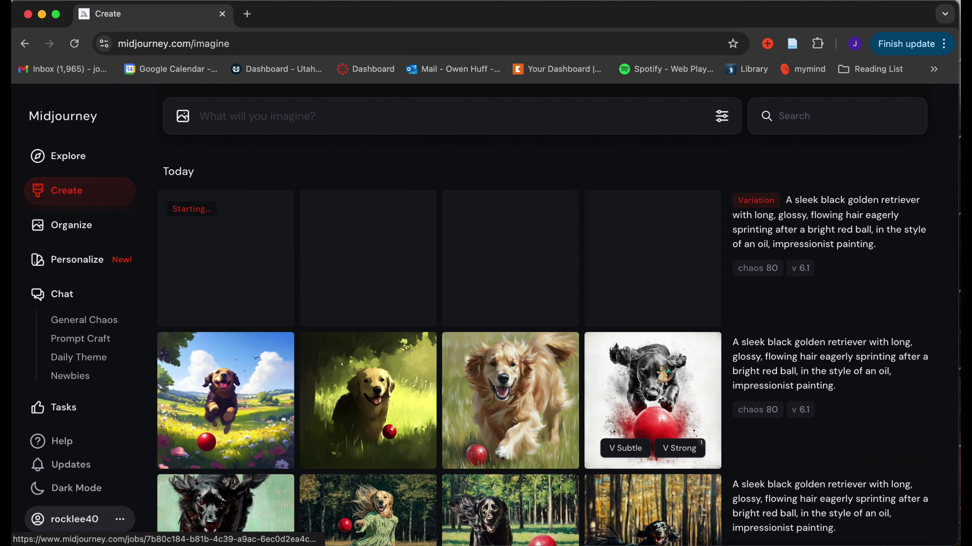
scroll(660, 339, "down", 3)
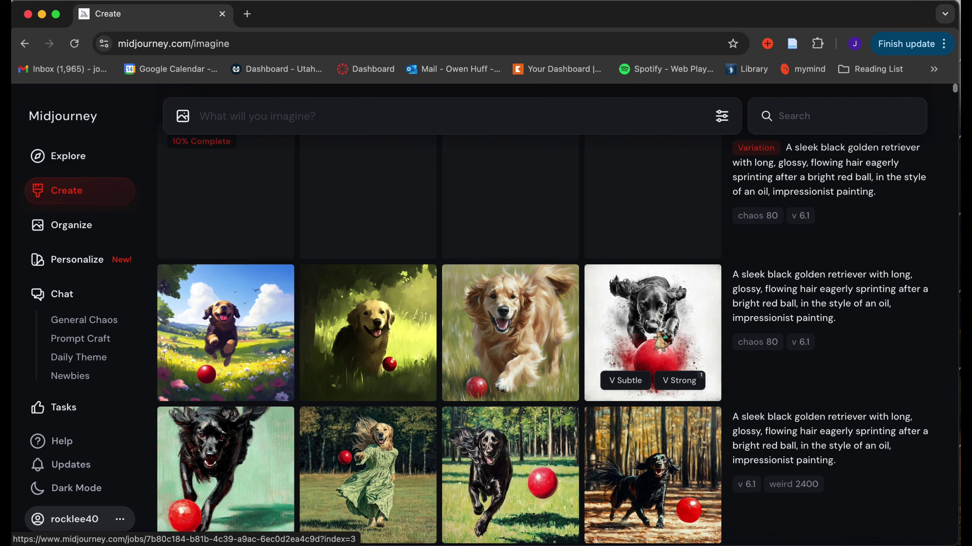
right_click(659, 336)
mouse_move(693, 378)
left_click(798, 379)
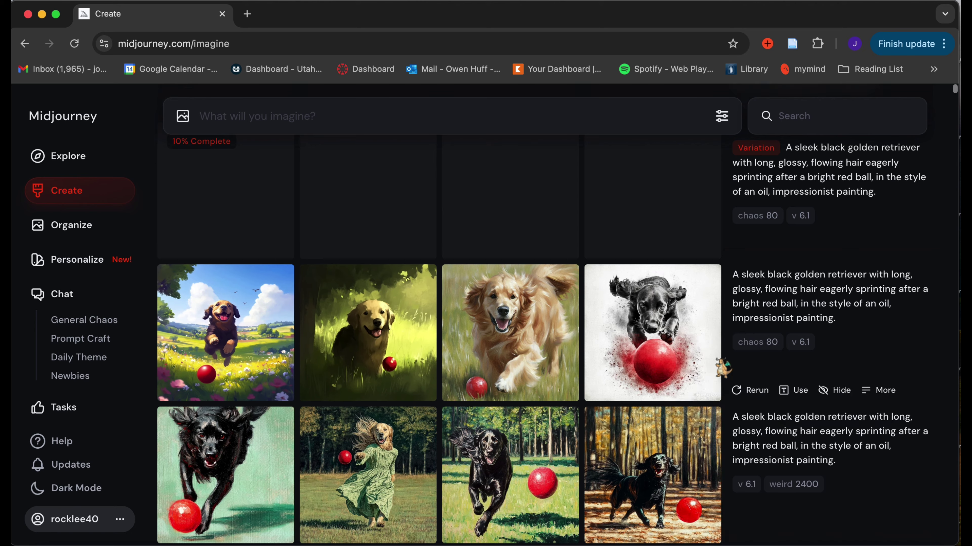
- Look through the black-and-white splatter dog image's Upscale, Remix, Zoom and More options, and use it as an image reference for a new prompt
scroll(650, 333, "down", 3)
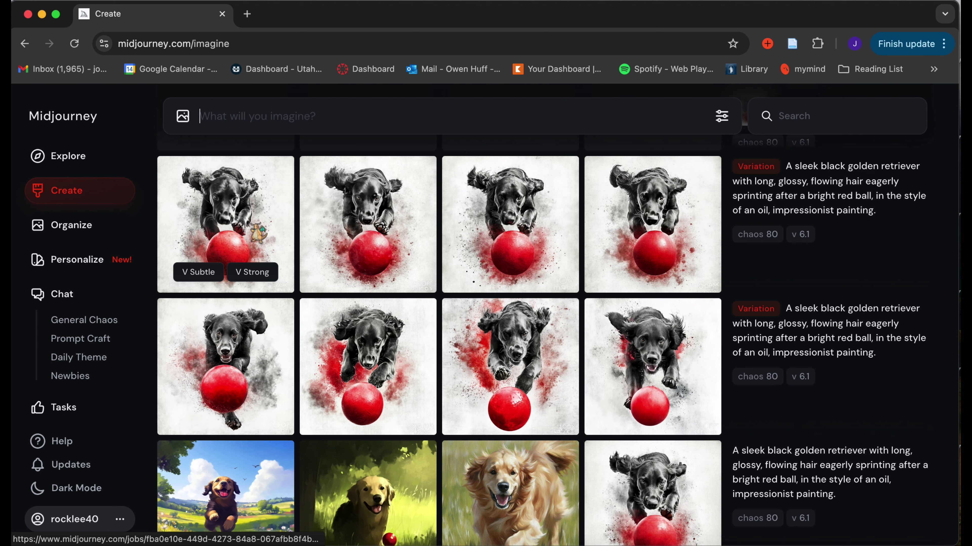
scroll(257, 229, "down", 10)
right_click(656, 249)
mouse_move(708, 330)
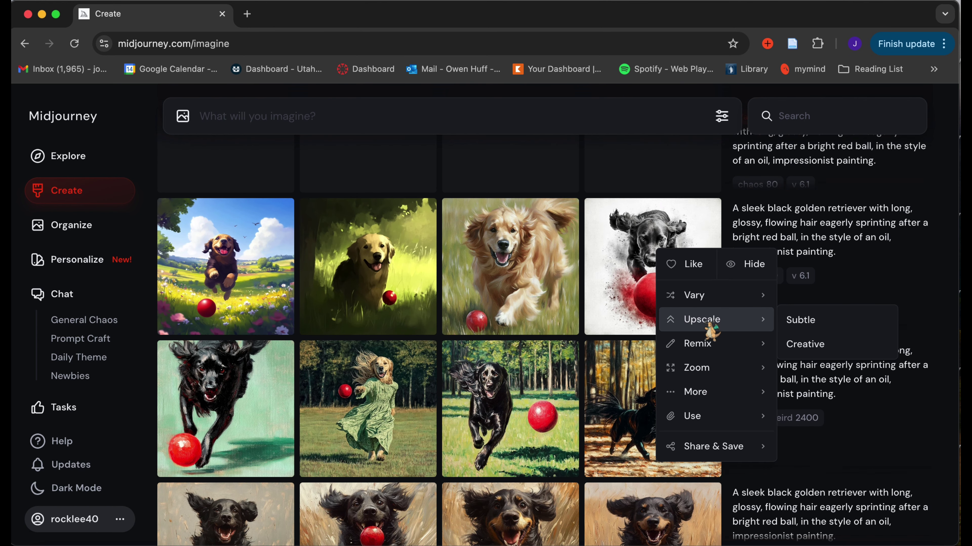
mouse_move(712, 351)
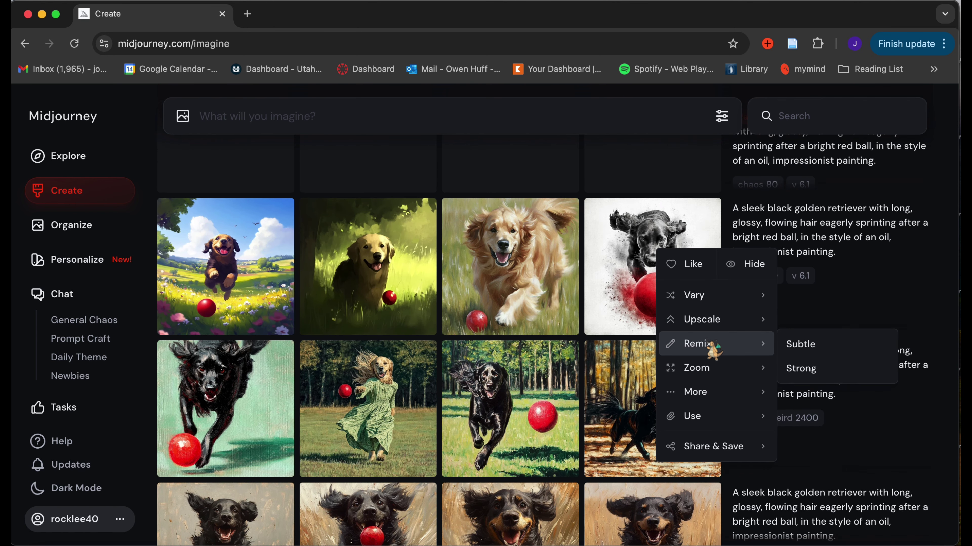
mouse_move(710, 373)
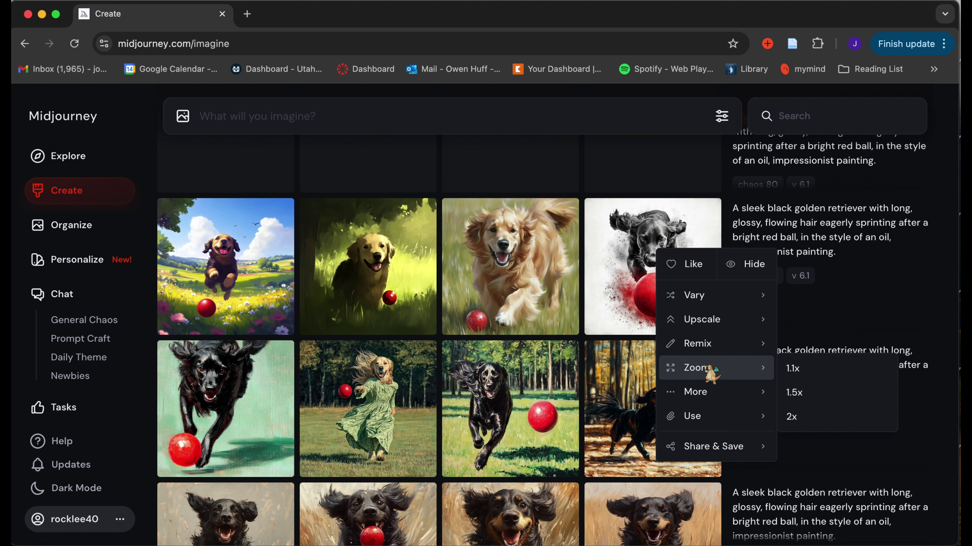
mouse_move(713, 398)
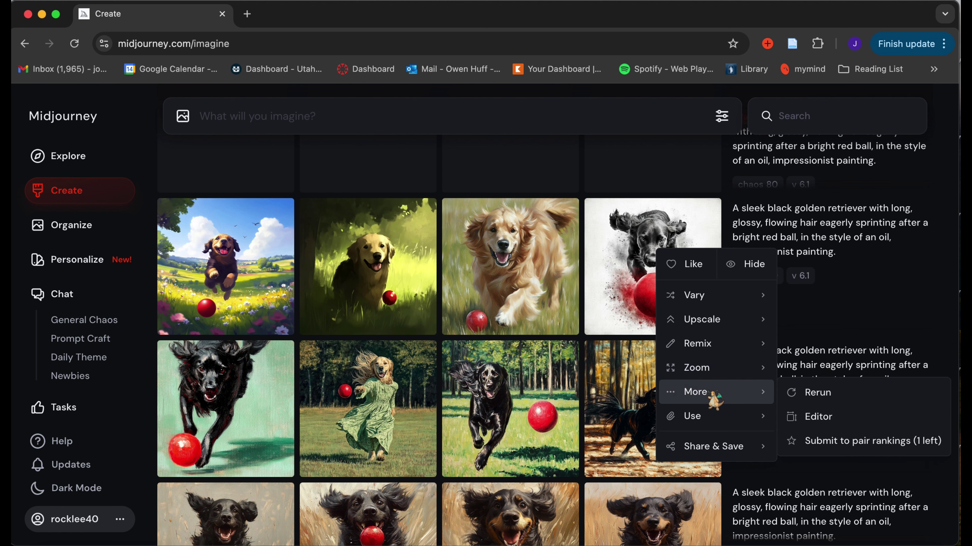
mouse_move(715, 422)
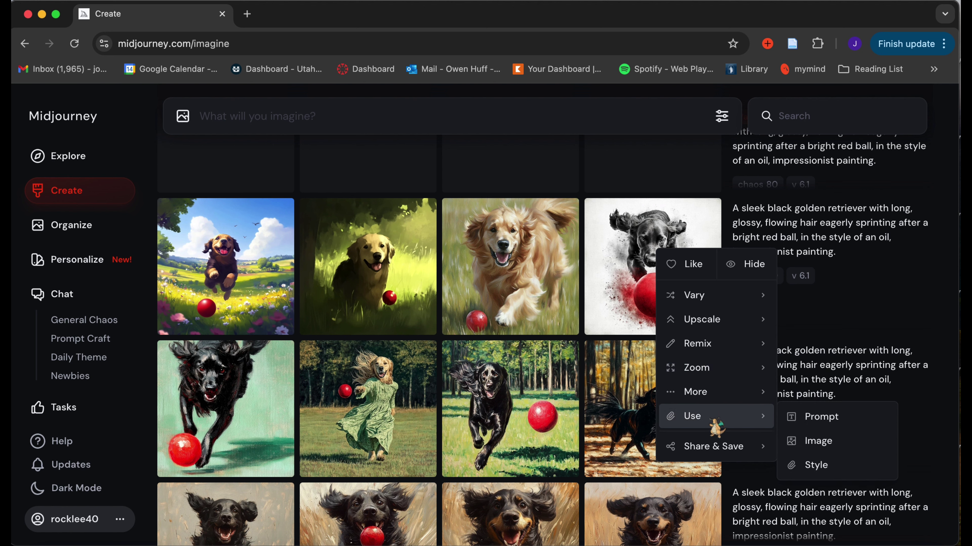
left_click(818, 444)
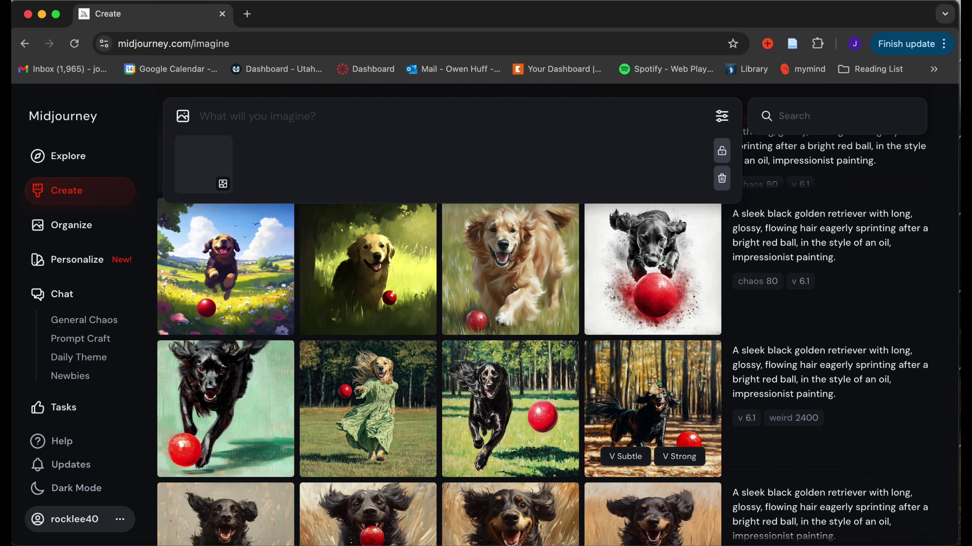
- Generate images from the prompt "a black retriever running through a stream chasing a bright gold fish" with the attached image reference
left_click(260, 123)
type("a black retriever running through a stream chasing a bright gold fish")
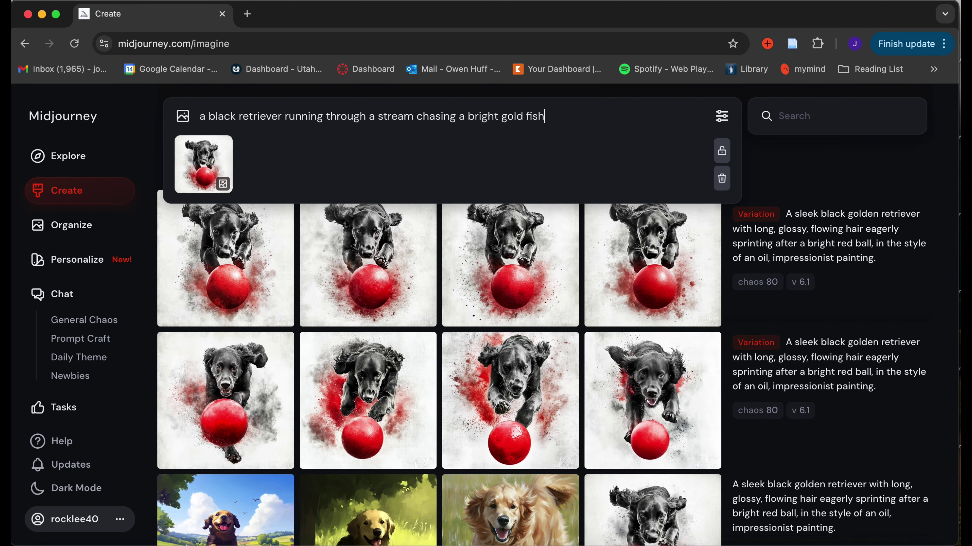
key("Return")
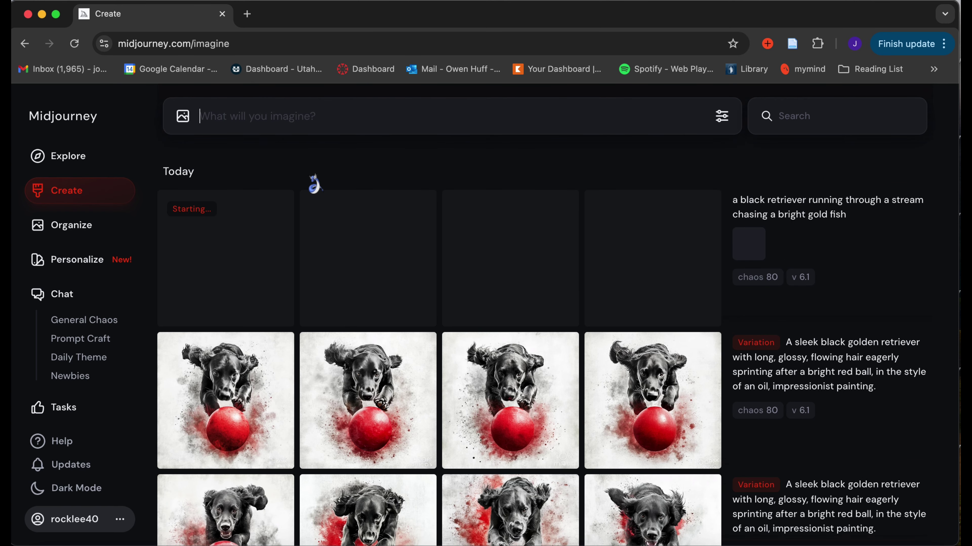
scroll(304, 178, "down", 2)
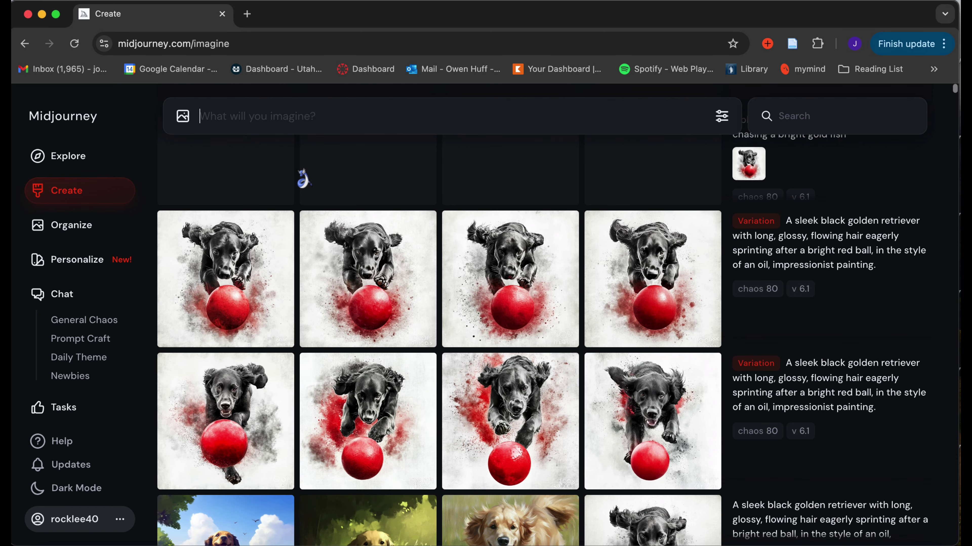
scroll(304, 179, "up", 4)
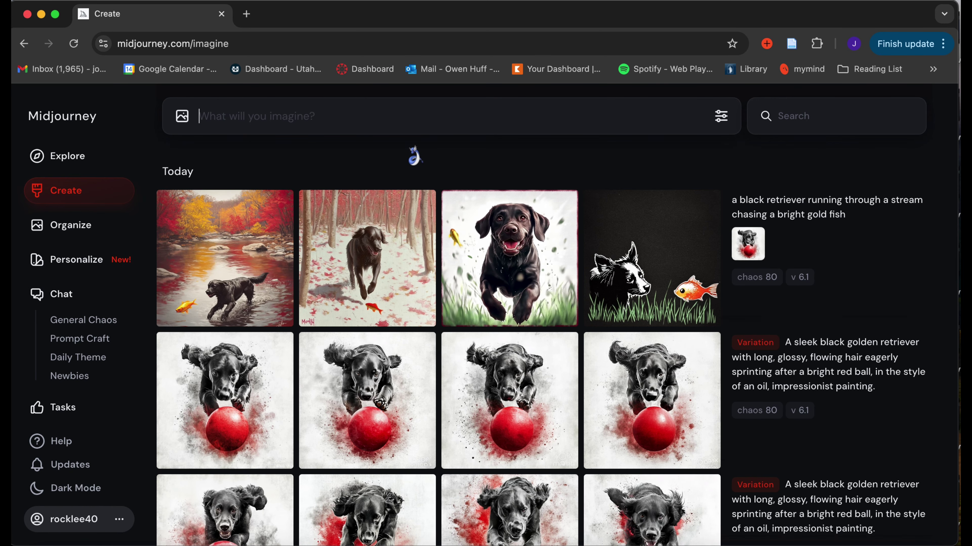
- Reuse the gold fish prompt with the aesthetics reset, switch the dog image to a style reference, and generate images
left_click(826, 207)
left_click(721, 115)
left_click(706, 245)
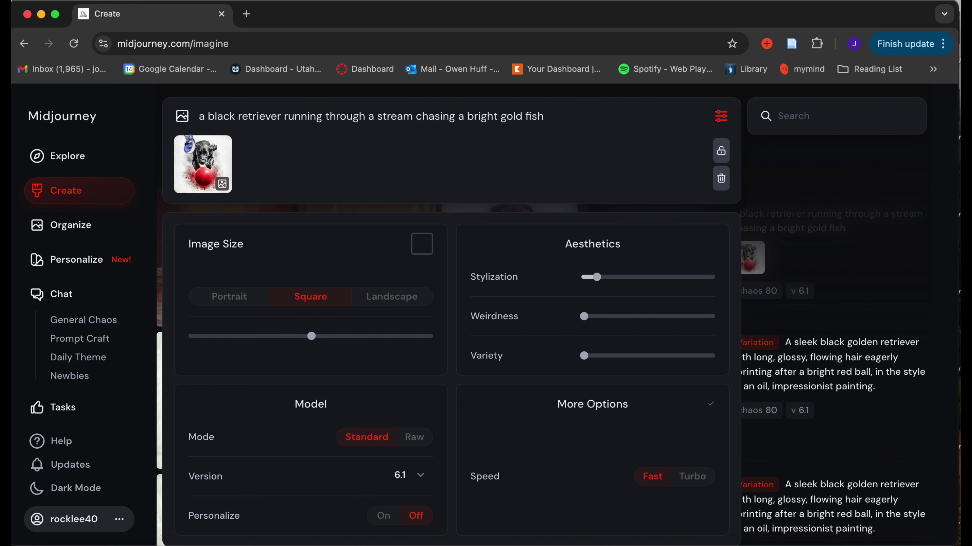
mouse_move(201, 141)
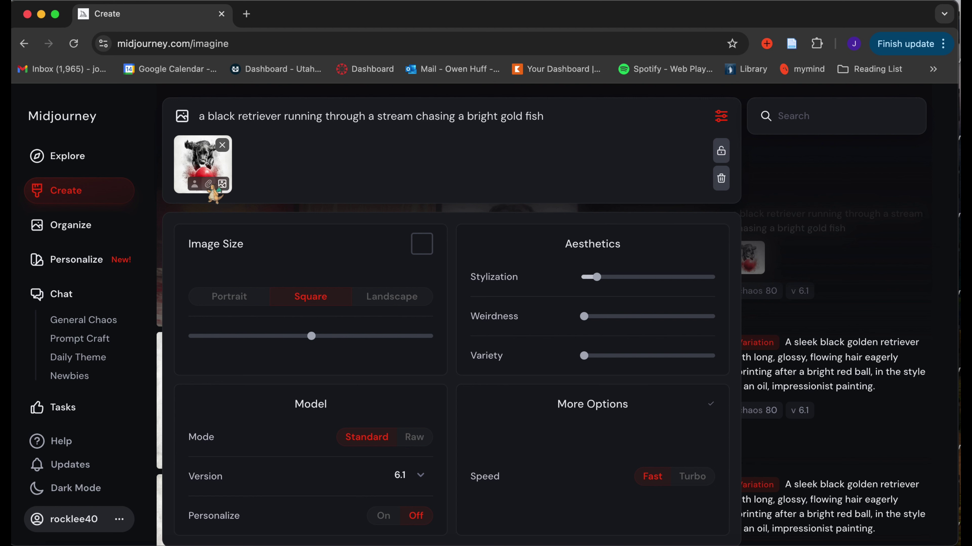
left_click(209, 184)
key("Return")
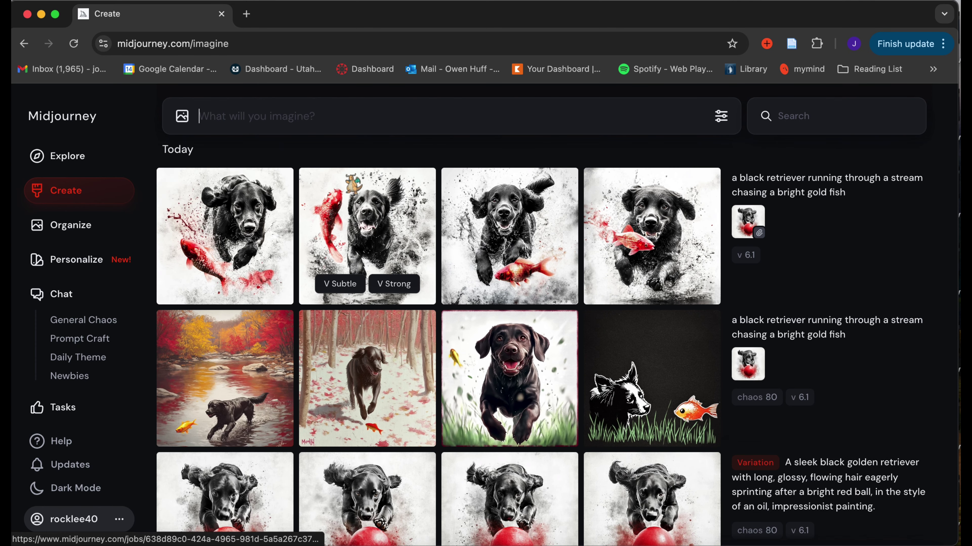
- Reuse the gold fish prompt text with "--no leaves, nature, trees" added at the end, and generate images
left_click(748, 221)
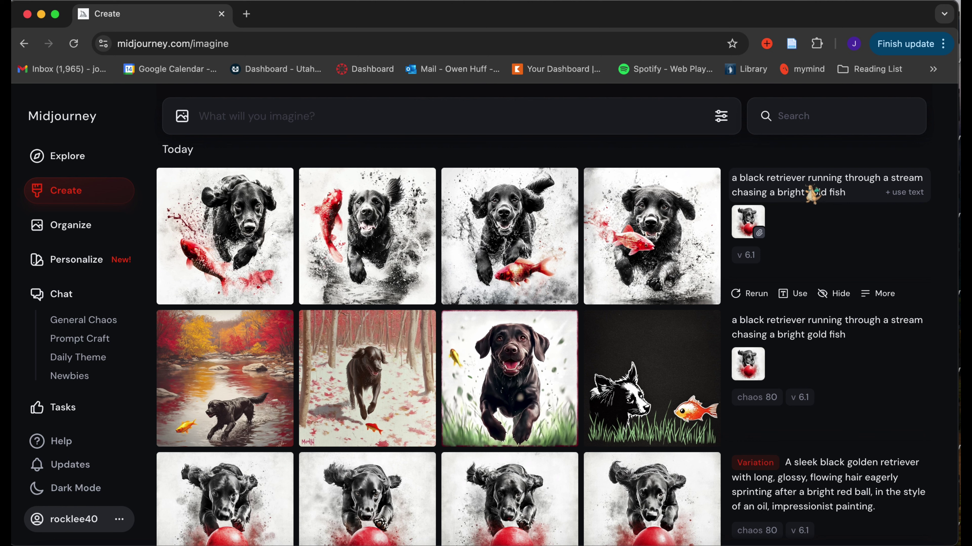
left_click(812, 193)
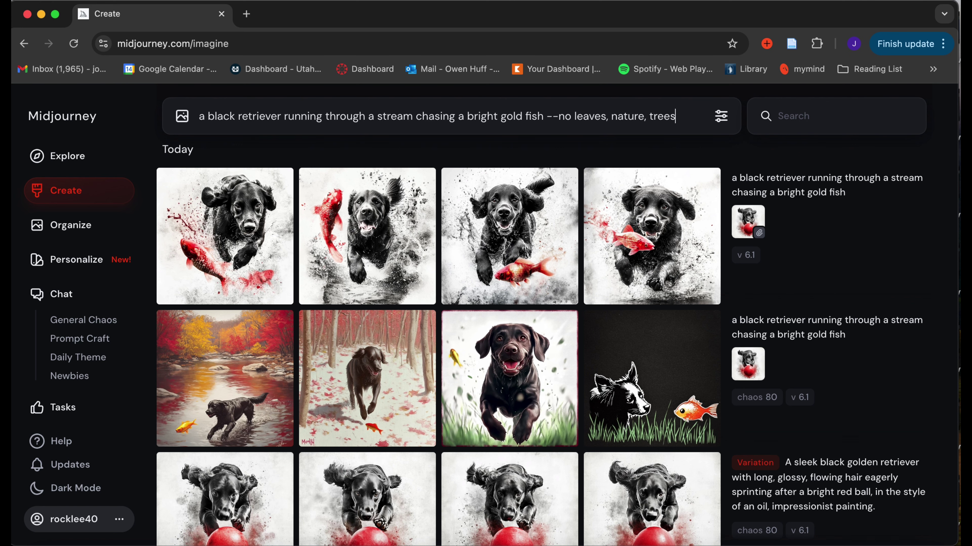
key("Return")
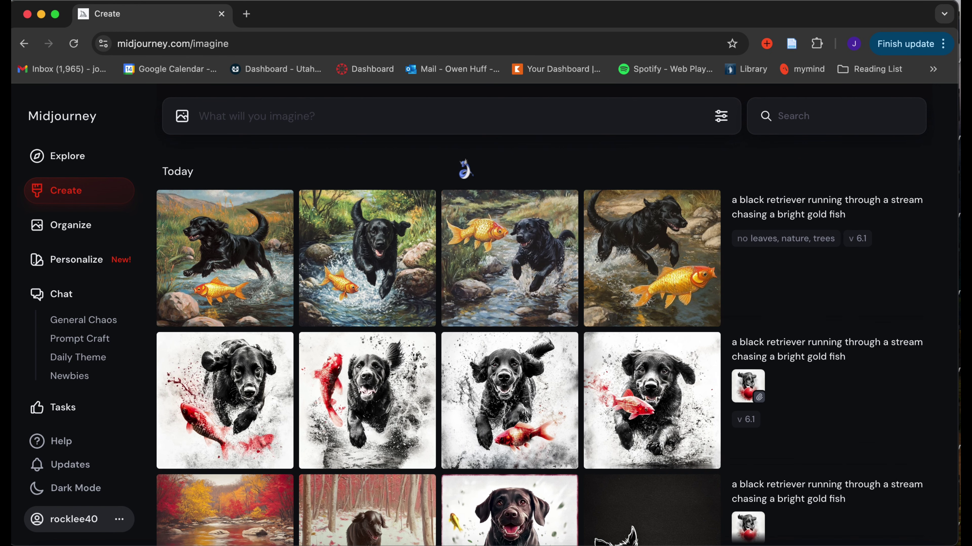
- Open the newest job's third image, with the large gold fish facing the dog, and upscale it with the Subtle option
mouse_move(734, 226)
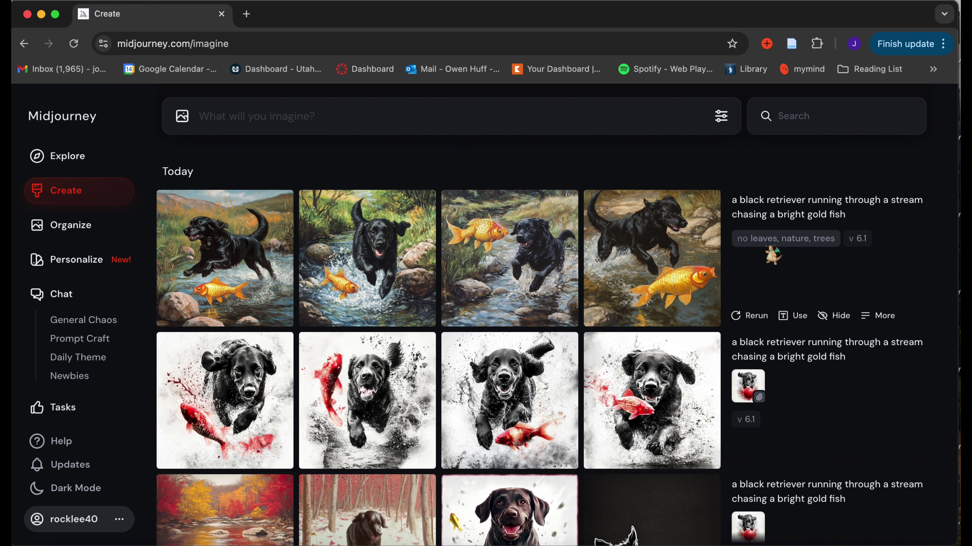
mouse_move(704, 258)
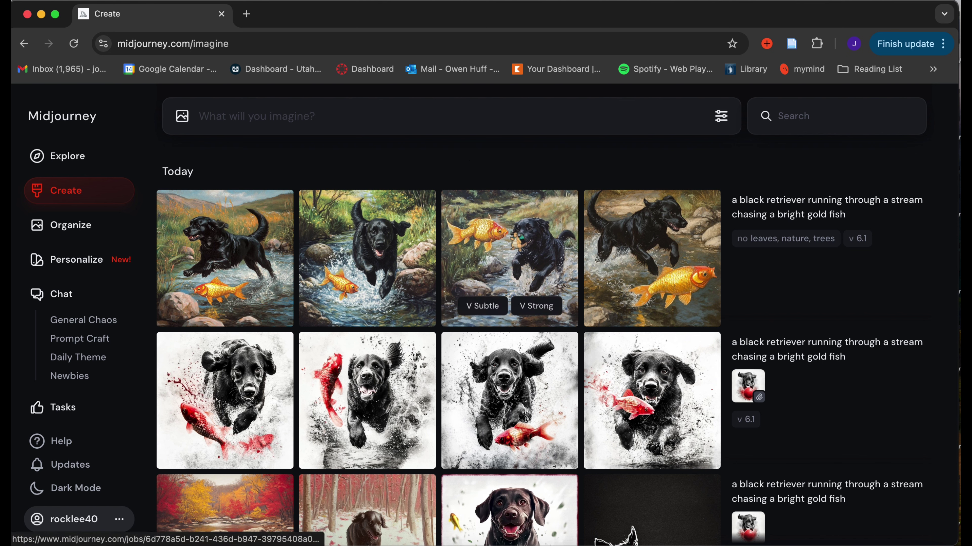
mouse_move(313, 204)
left_click(520, 257)
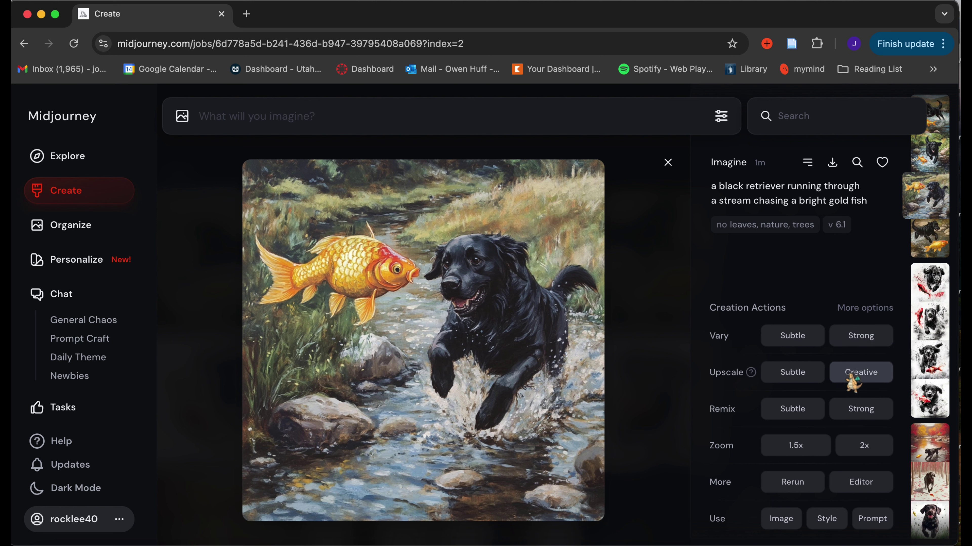
left_click(791, 375)
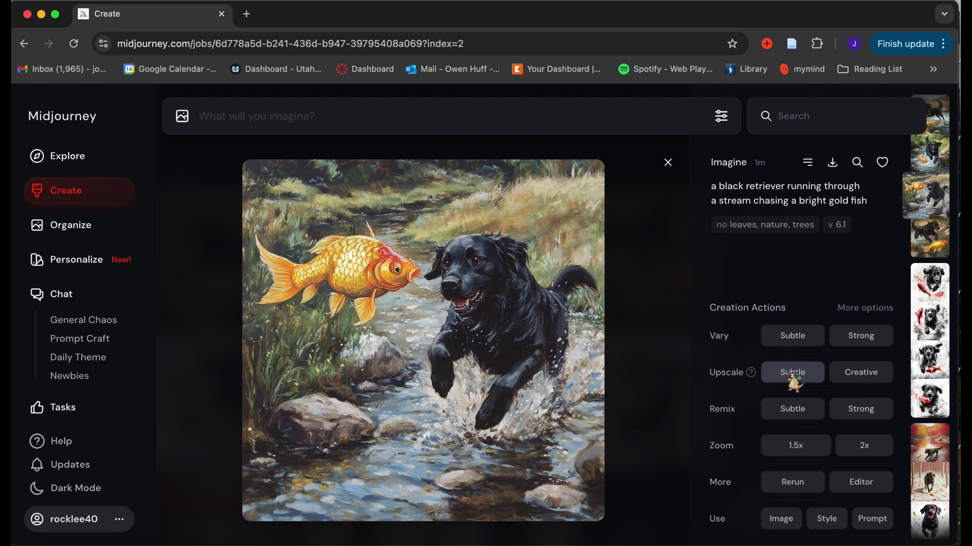
- Upscale the gold fish image with the Creative option, and submit a Strong remix of it with the prompt unchanged
left_click(856, 373)
key("Right")
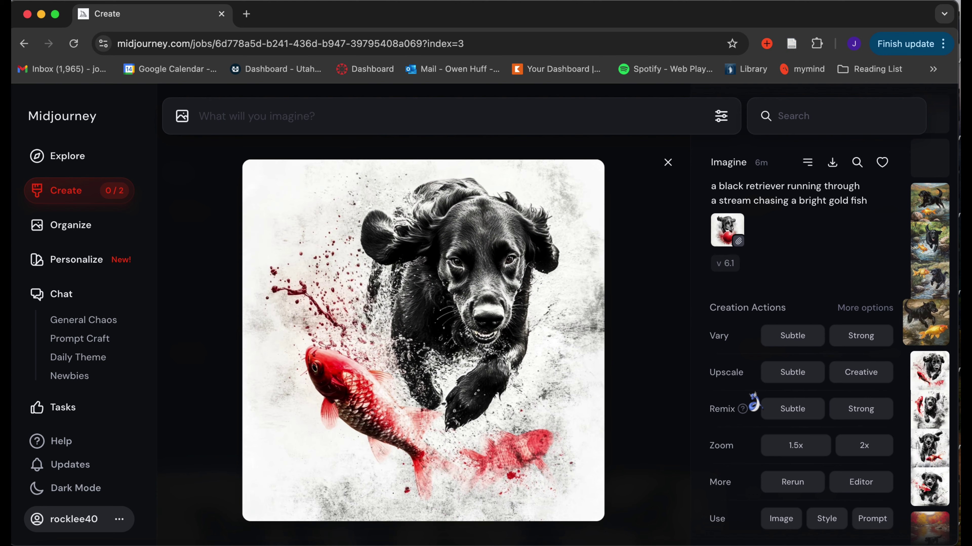
key("Left")
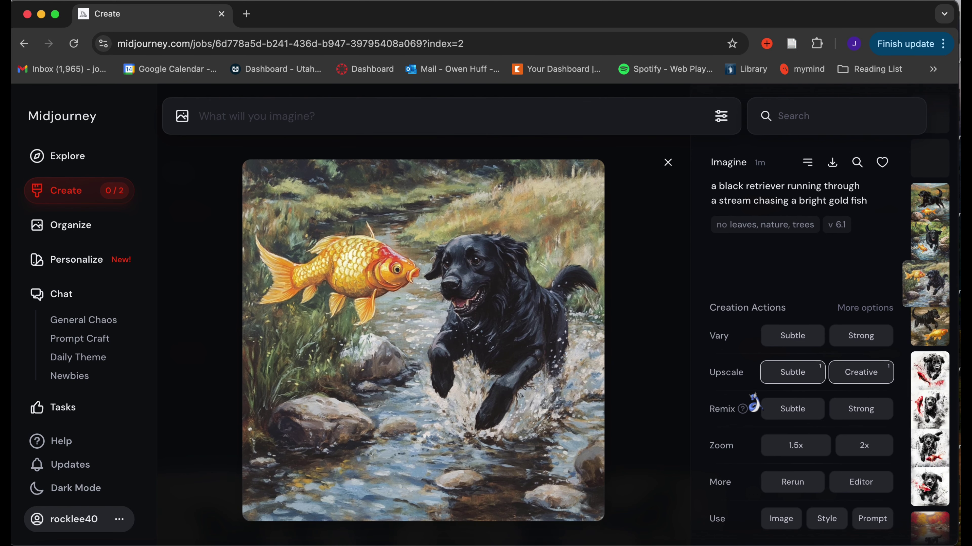
left_click(872, 413)
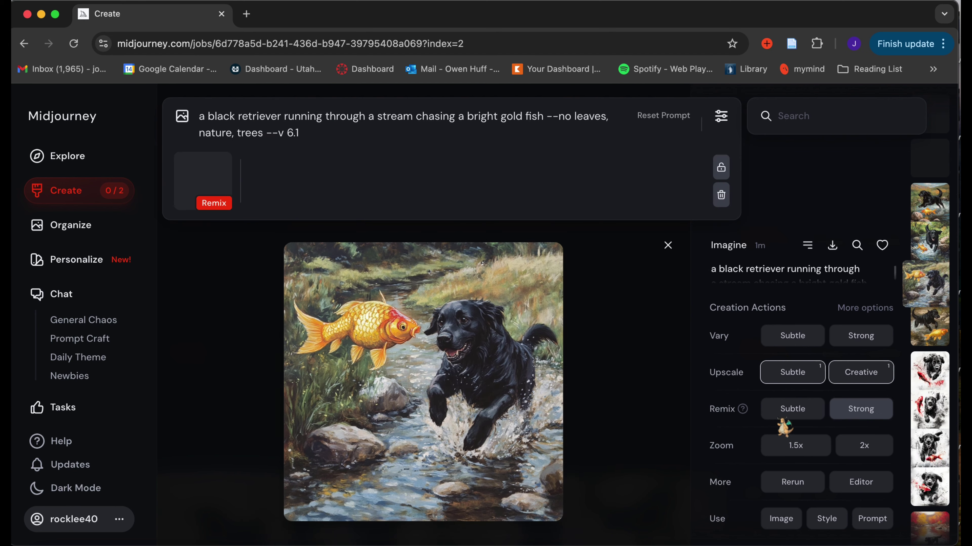
key("Return")
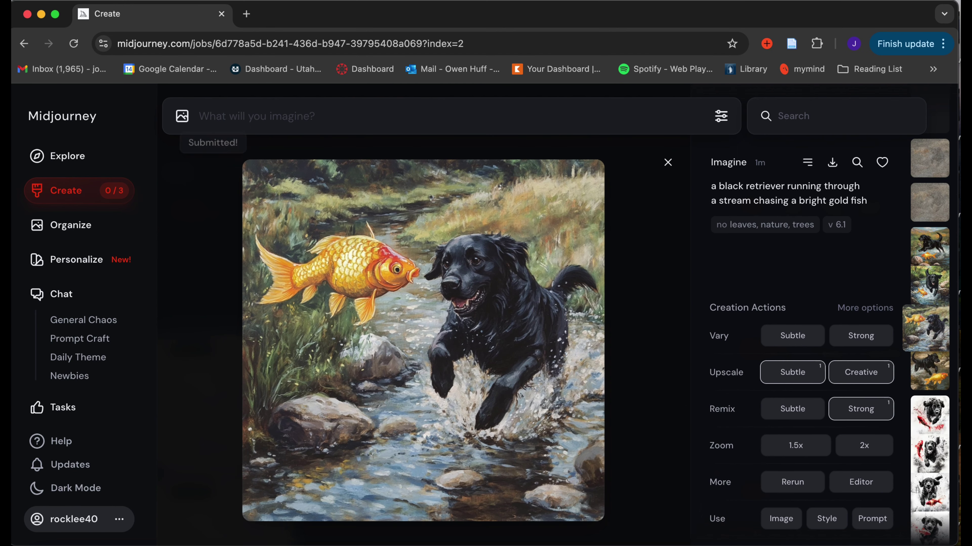
- In the editor, erase the gold fish and the rocks in the lower-left stream with a slightly larger brush, and submit the edit
left_click(862, 483)
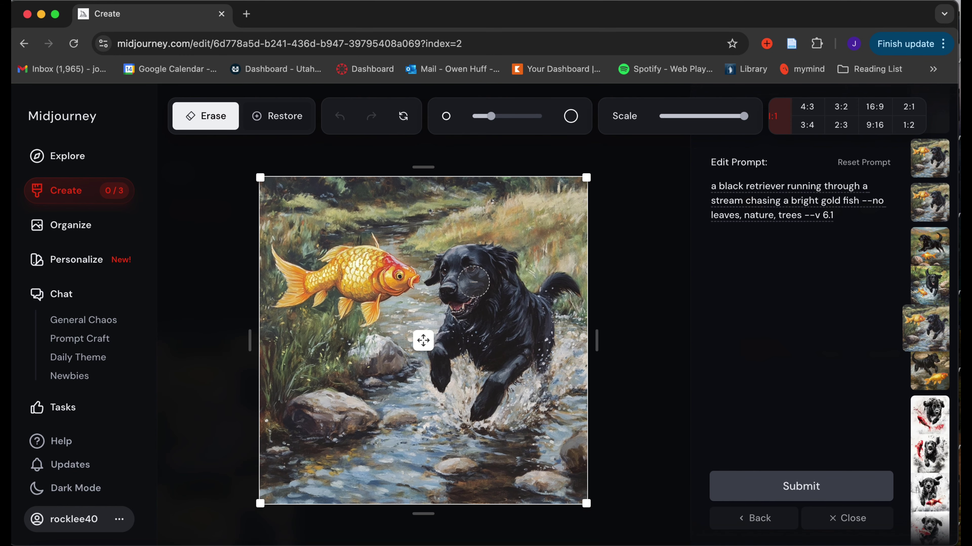
left_click(270, 119)
left_click(225, 121)
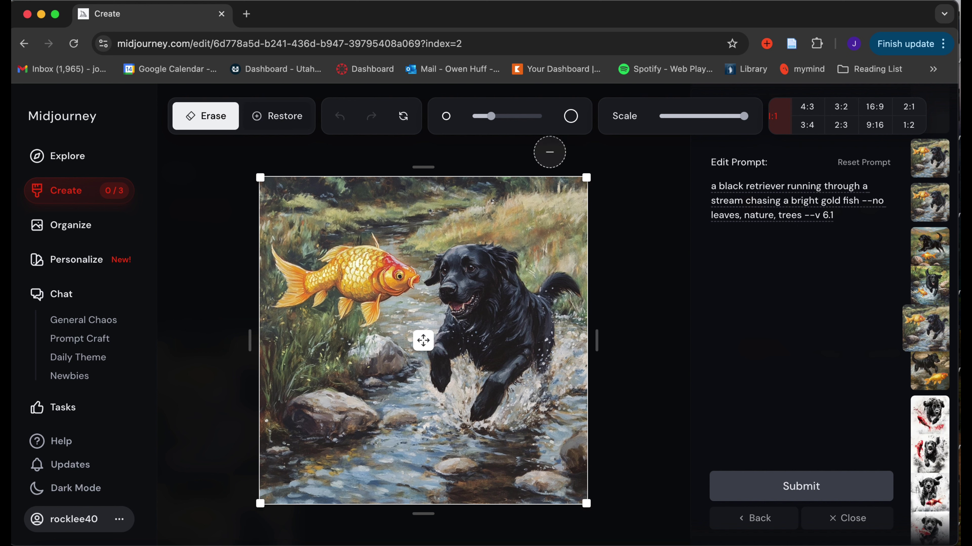
left_click_drag(496, 117, 507, 117)
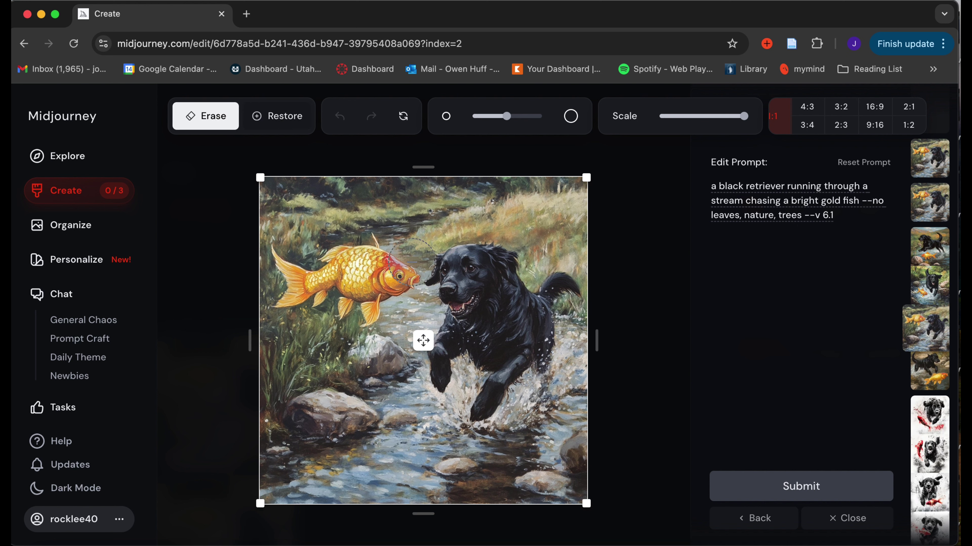
left_click(397, 277)
mouse_move(396, 277)
left_mouse_down()
mouse_move(367, 244)
mouse_move(339, 257)
mouse_move(287, 249)
mouse_move(278, 258)
mouse_move(279, 293)
mouse_move(340, 288)
mouse_move(371, 304)
mouse_move(343, 303)
left_mouse_up()
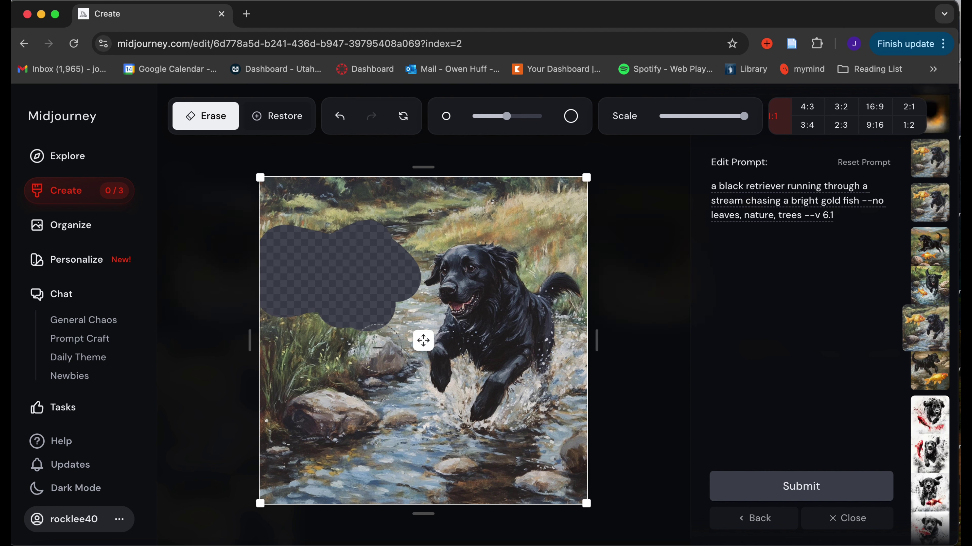
mouse_move(398, 455)
left_mouse_down()
mouse_move(325, 443)
mouse_move(320, 462)
mouse_move(402, 469)
mouse_move(409, 449)
mouse_move(375, 423)
mouse_move(316, 426)
mouse_move(290, 450)
mouse_move(303, 474)
mouse_move(399, 487)
mouse_move(447, 477)
mouse_move(447, 456)
mouse_move(399, 432)
left_mouse_up()
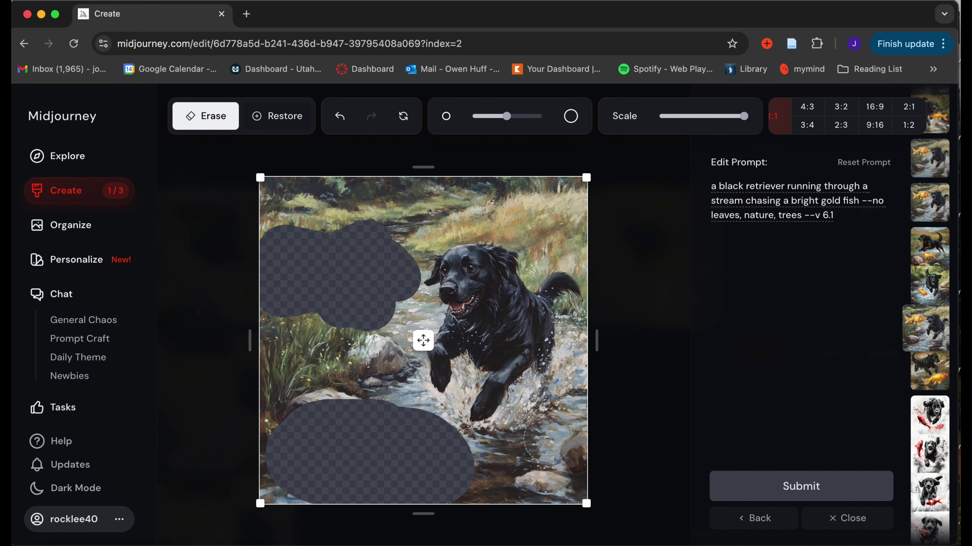
left_click(774, 487)
left_click(843, 519)
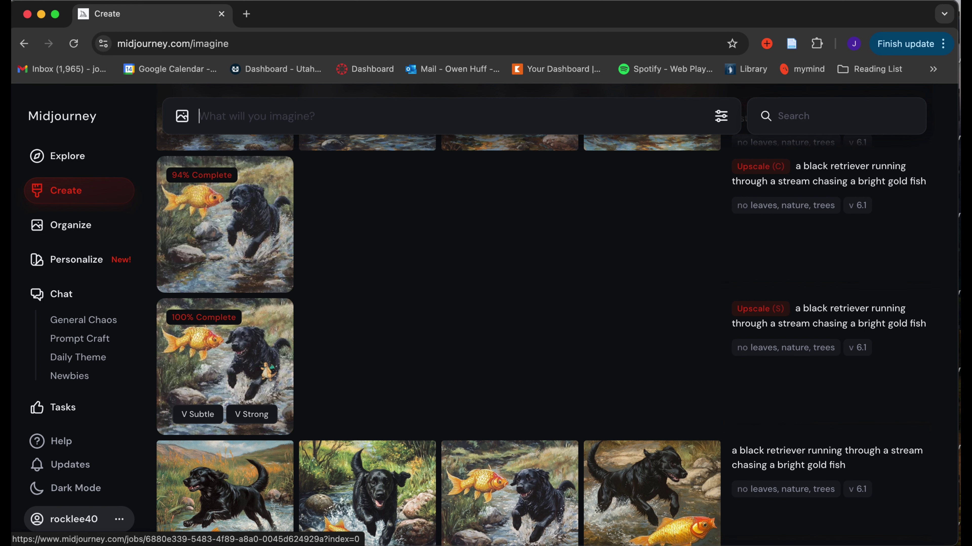
- Compare the Subtle and Creative upscales of the gold fish image at full size
left_click(267, 371)
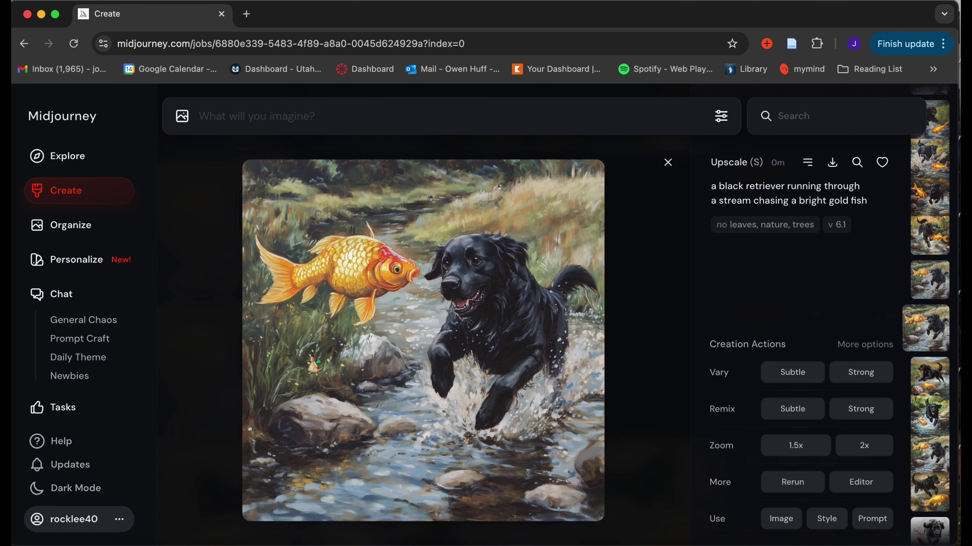
key("Down")
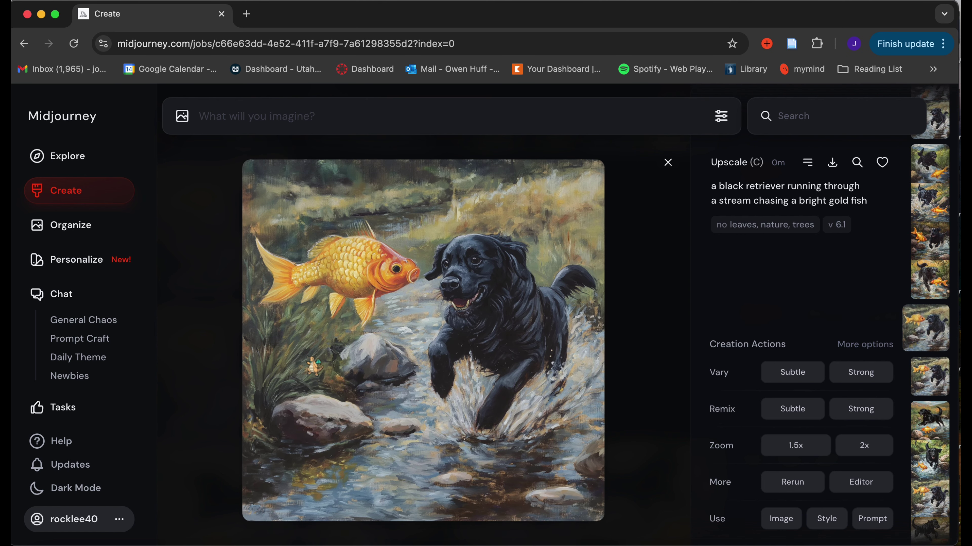
key("Up")
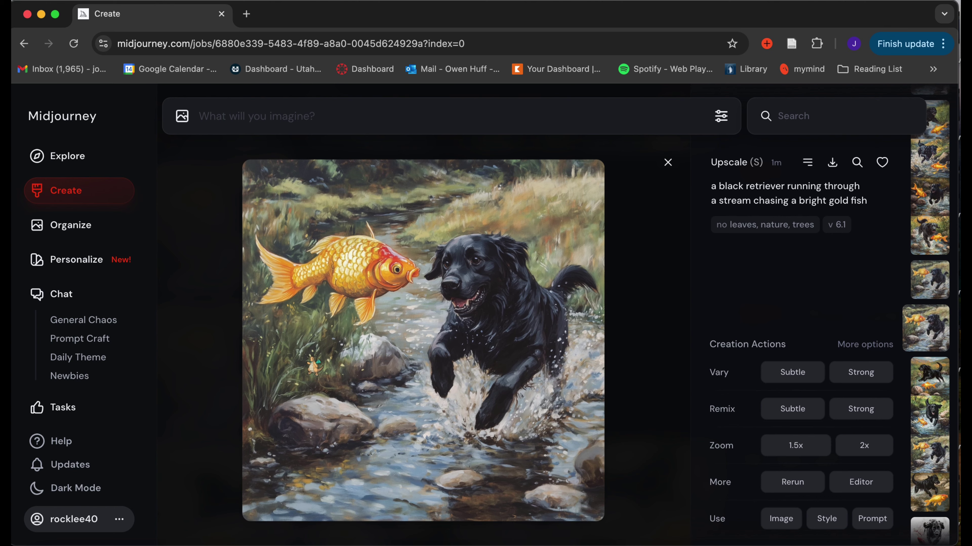
key("Down")
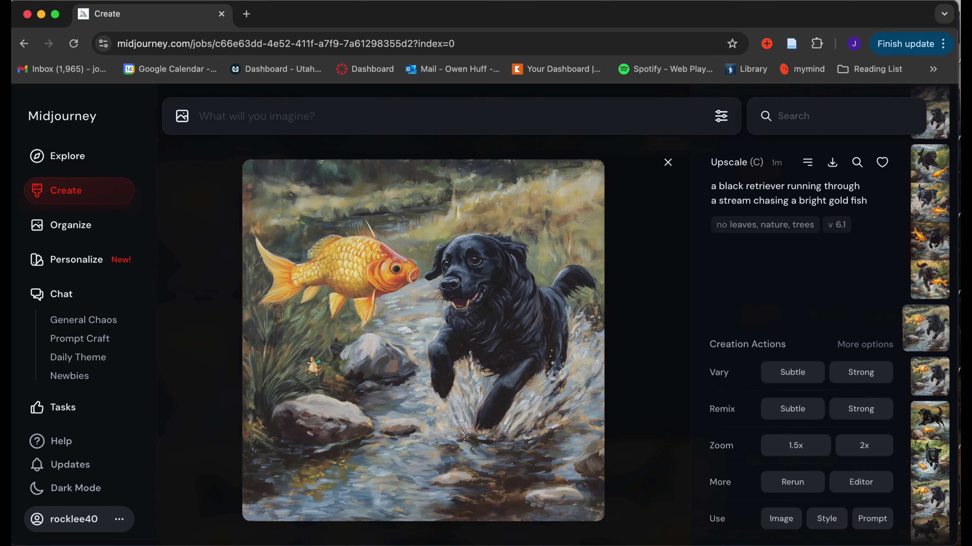
left_click(670, 165)
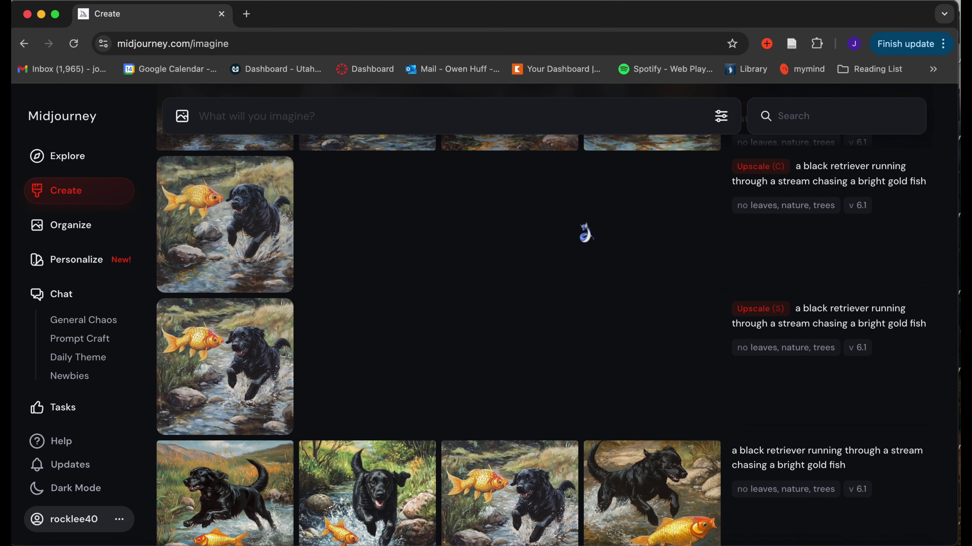
- Look through the Remix job's images at full size, from the fourth back to the first
scroll(401, 332, "up", 5)
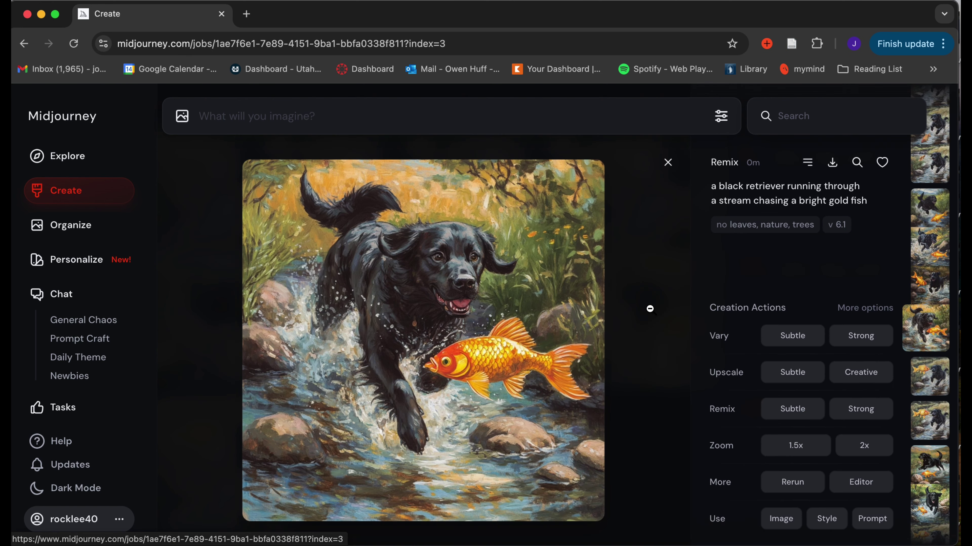
left_click(651, 310)
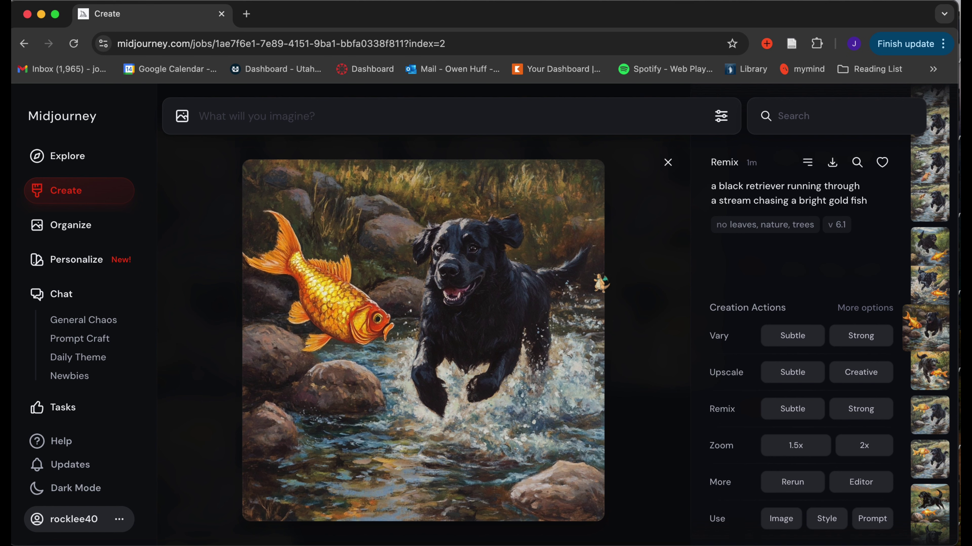
key("Left")
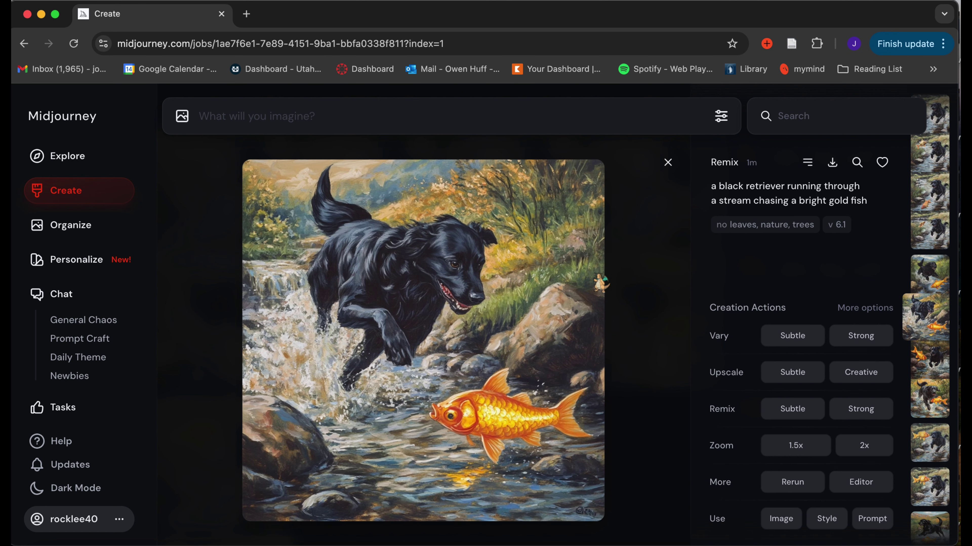
key("Left")
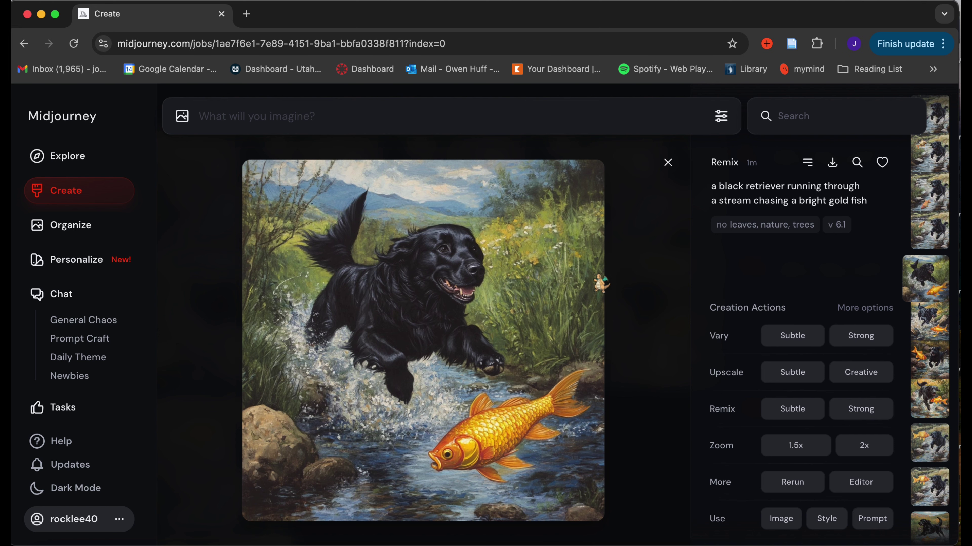
left_click(668, 163)
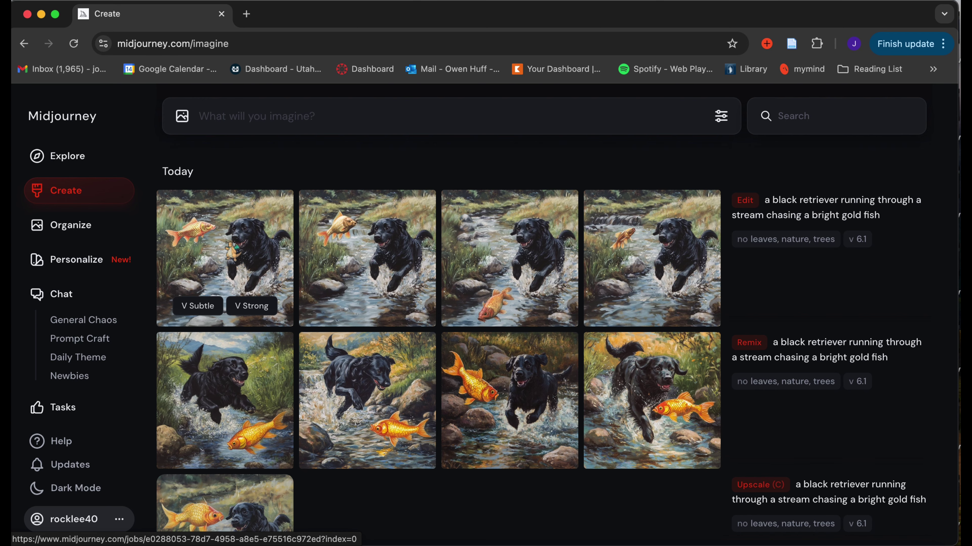
- Look through the Edit job's images at full size, from the first to the fourth
left_click(226, 242)
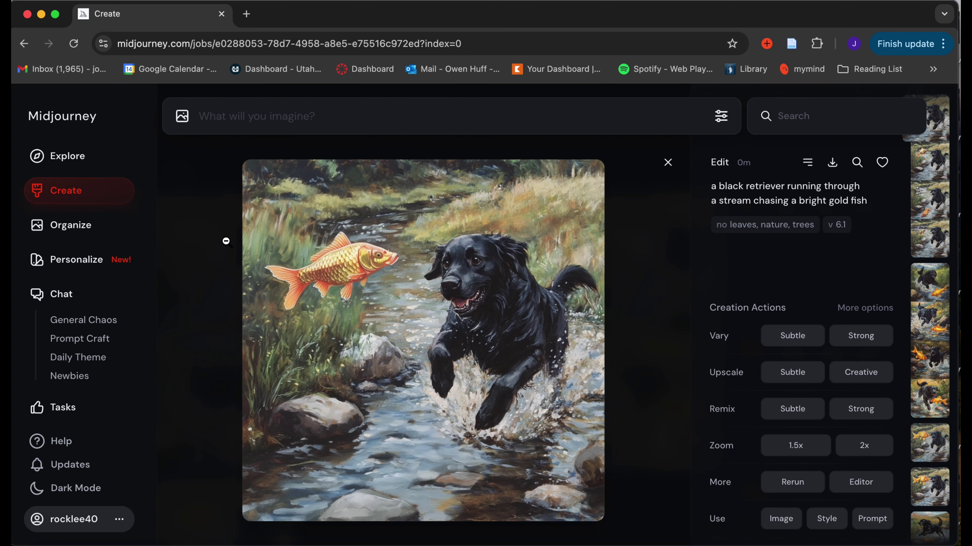
key("Right")
key("Right")
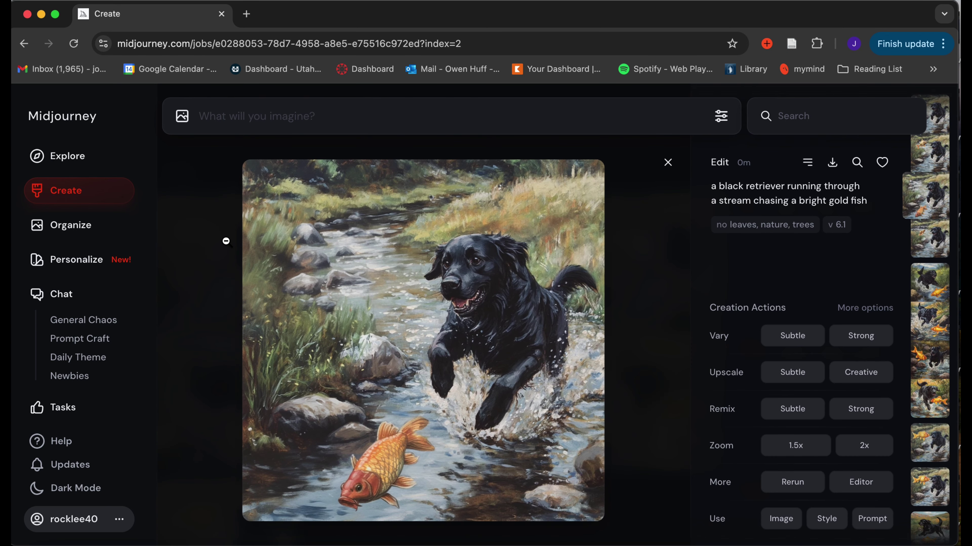
key("Right")
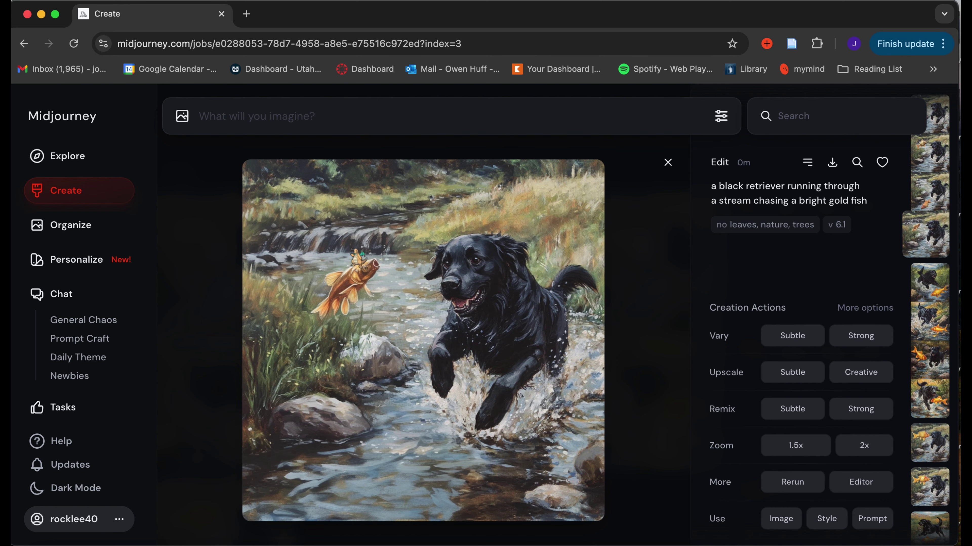
left_click(669, 164)
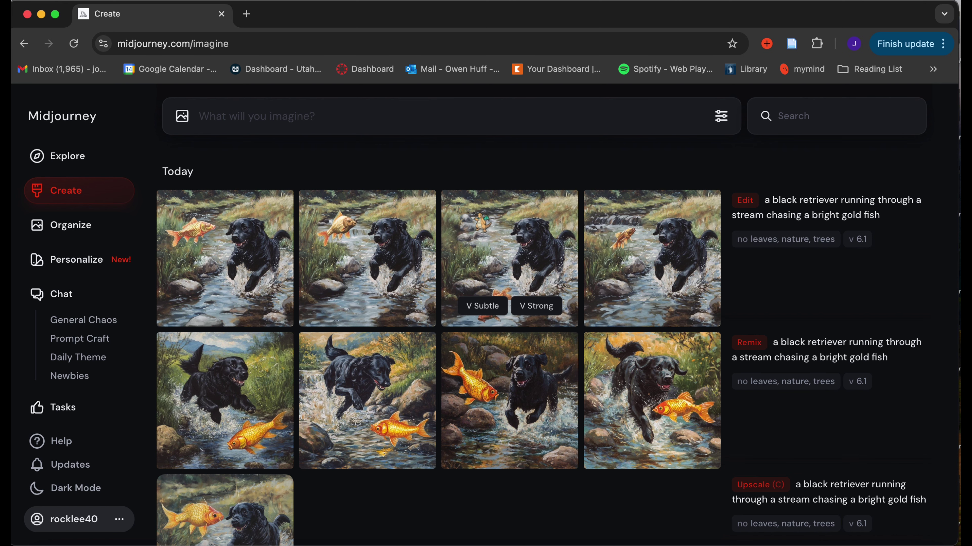
- Zoom out 2x on the Edit job's third image, with the fish in the lower part of the stream
left_click(497, 243)
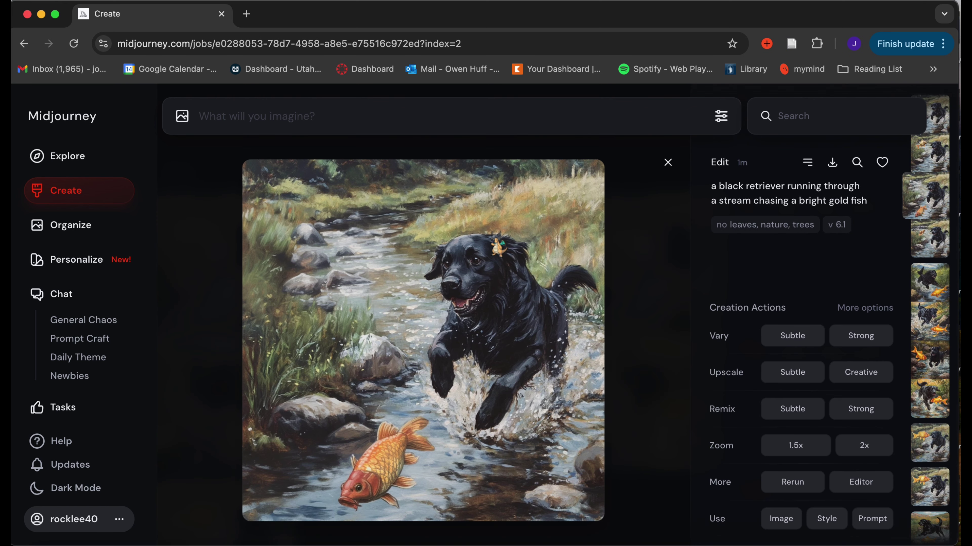
left_click(863, 447)
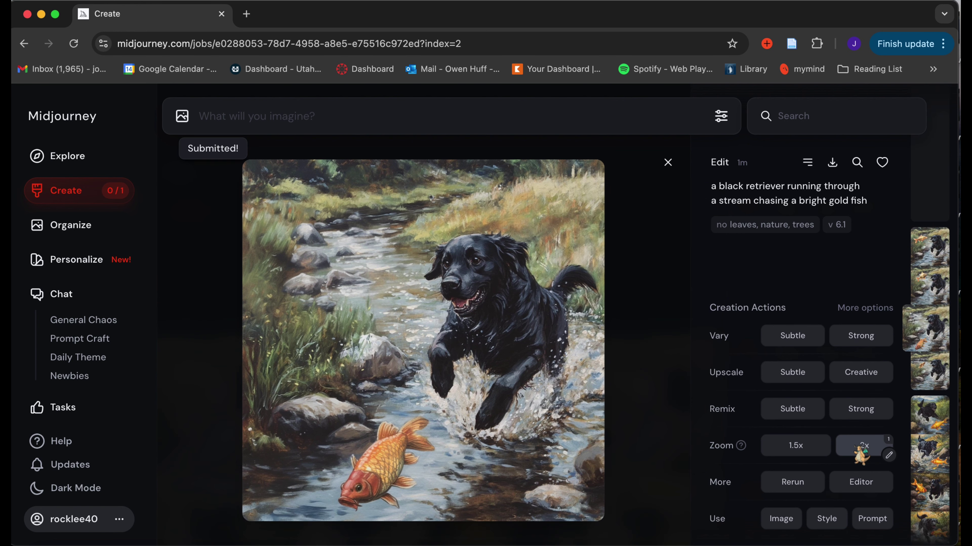
left_click(667, 162)
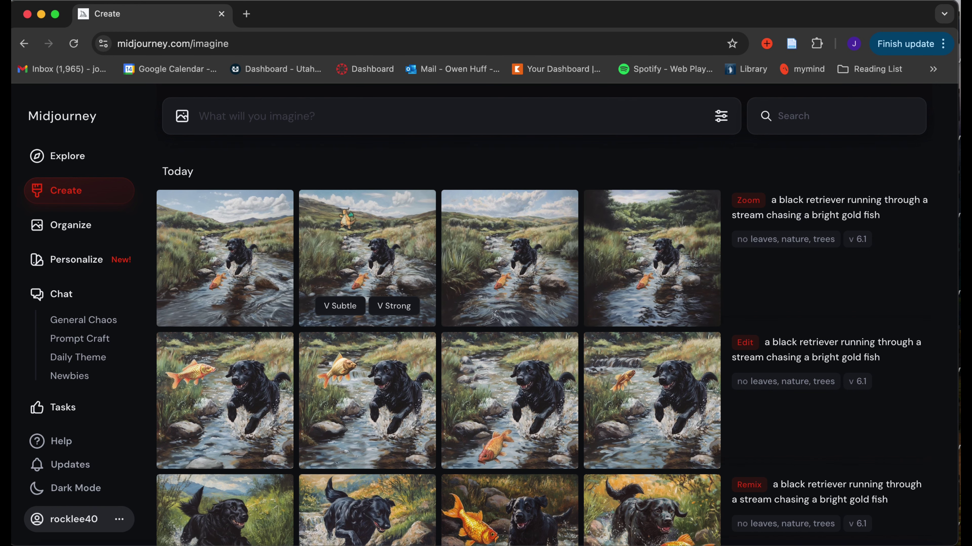
- Look through the Zoom job's four images at full size to compare the extended surroundings
left_click(252, 246)
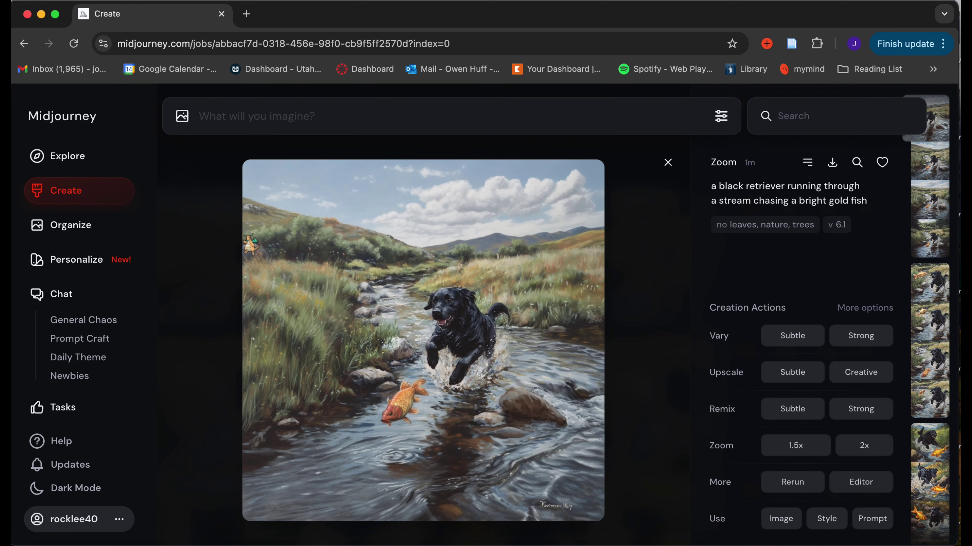
key("Right")
key("Right")
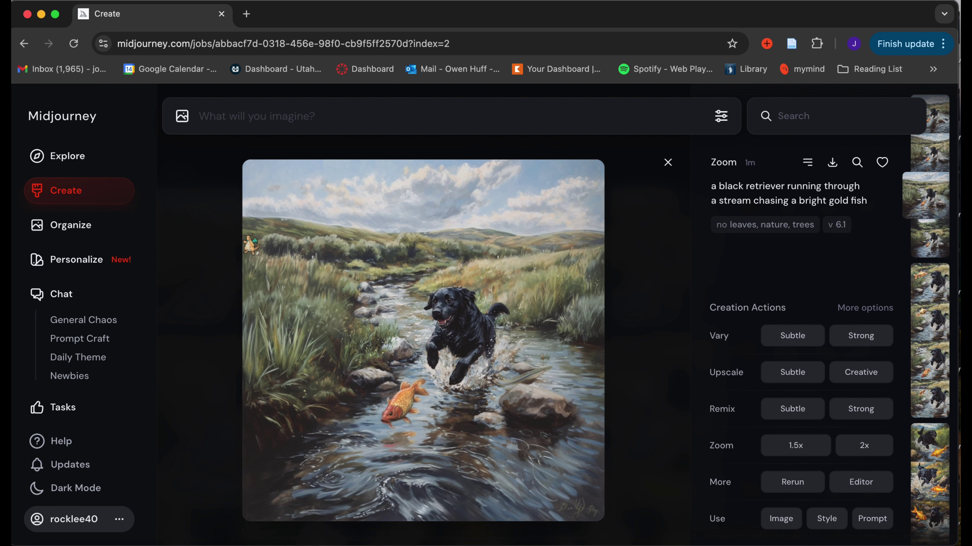
key("Right")
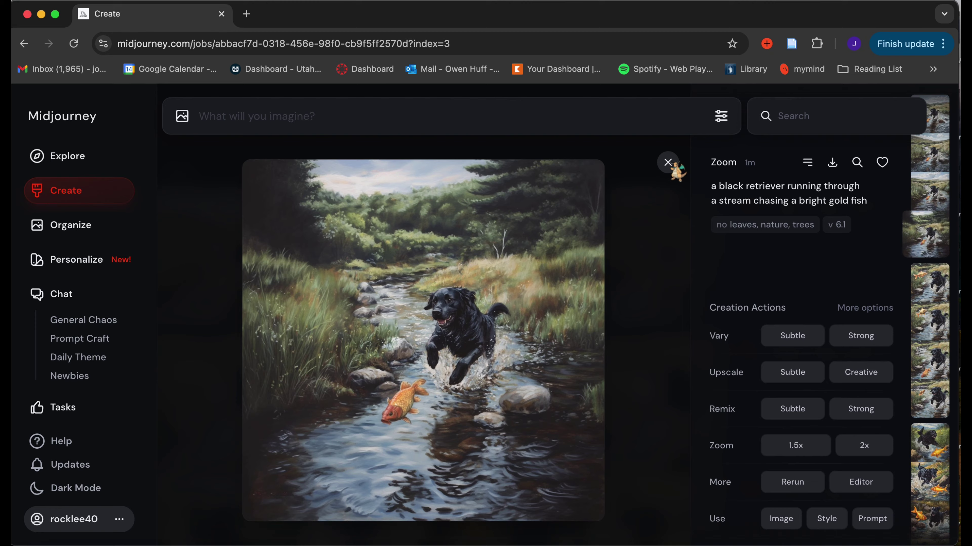
left_click(667, 162)
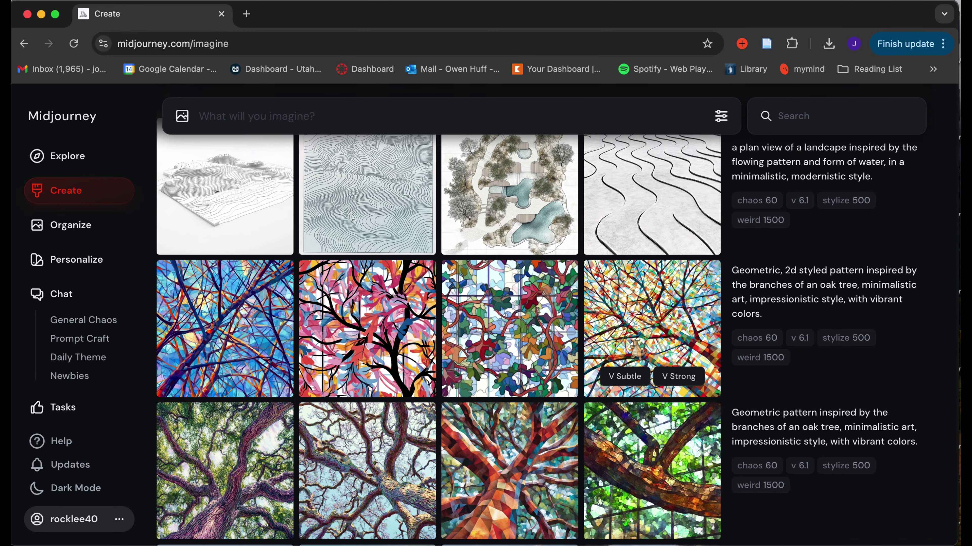
- Browse the oak tree pattern and landscape jobs, and open the fourth image of the water-inspired landscape plan job
scroll(474, 383, "down", 2)
scroll(474, 348, "down", 3)
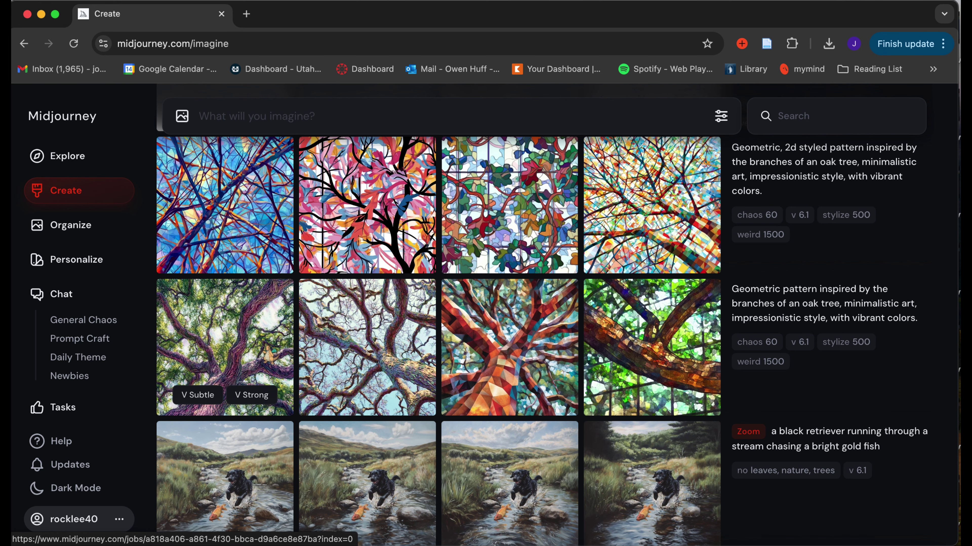
scroll(269, 354, "up", 2)
scroll(269, 354, "up", 3)
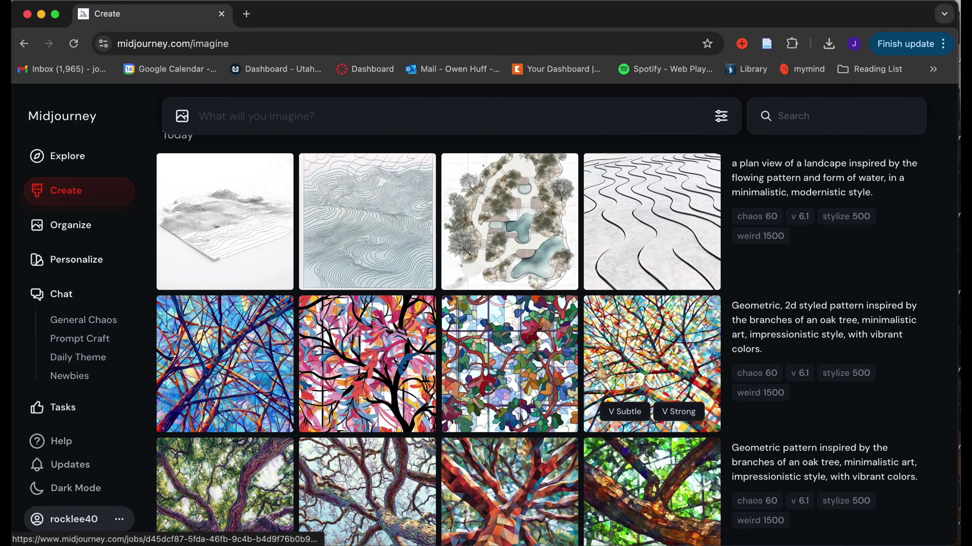
scroll(572, 370, "up", 1)
scroll(574, 371, "up", 1)
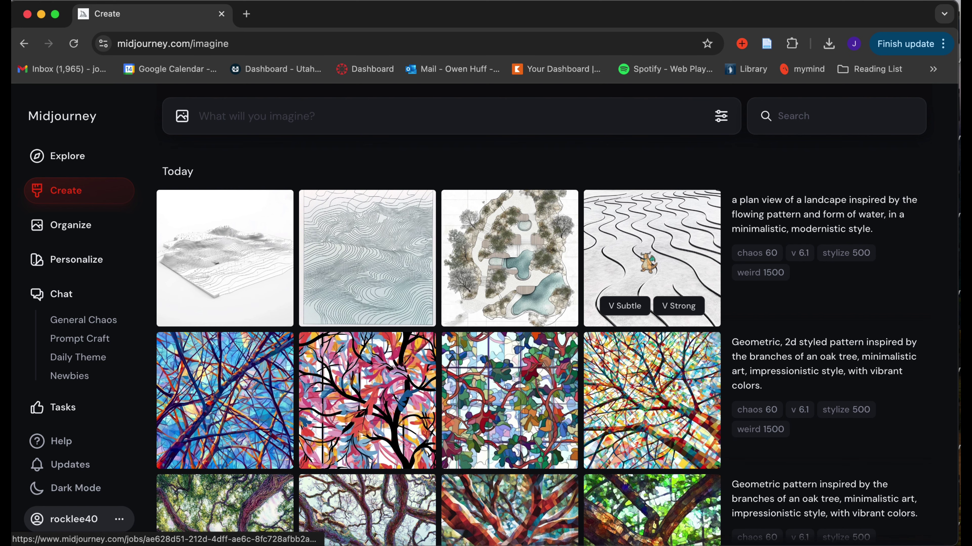
left_click(643, 257)
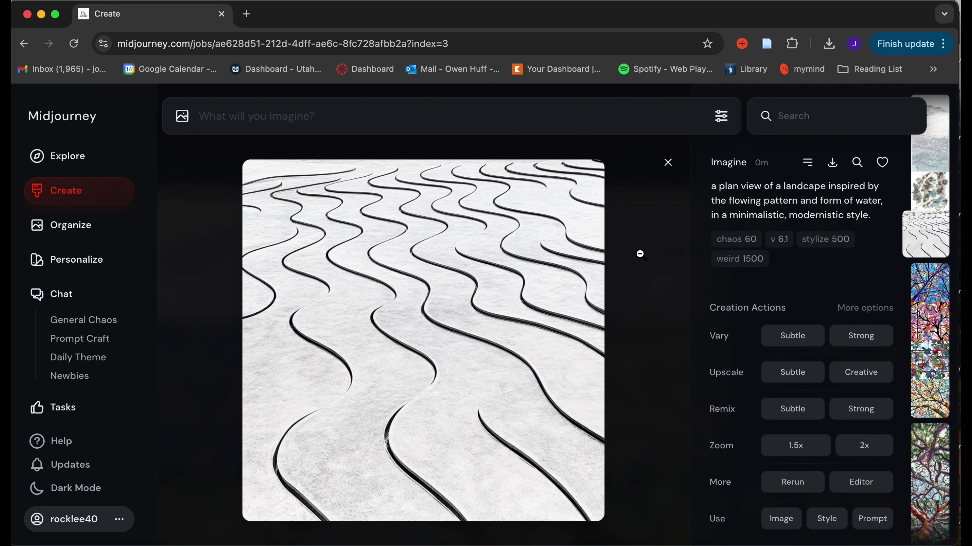
- Look through the water-inspired landscape plan job's images at full size, from the fourth back to the first
key("Up")
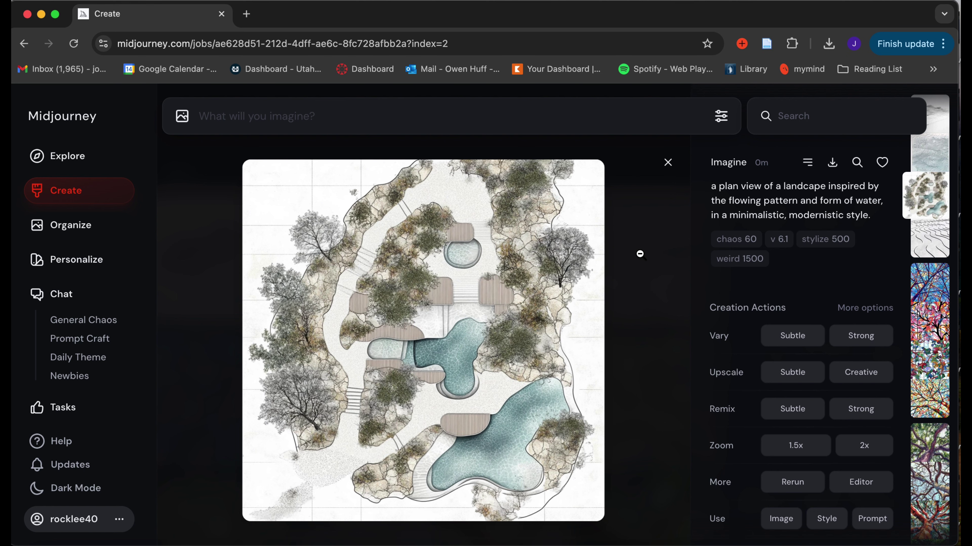
key("Up")
key("Up")
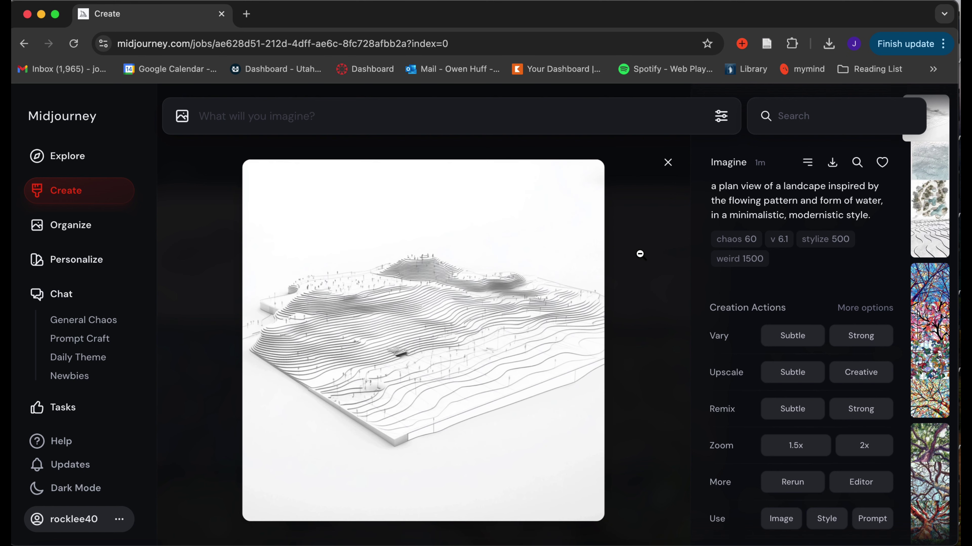
left_click(668, 162)
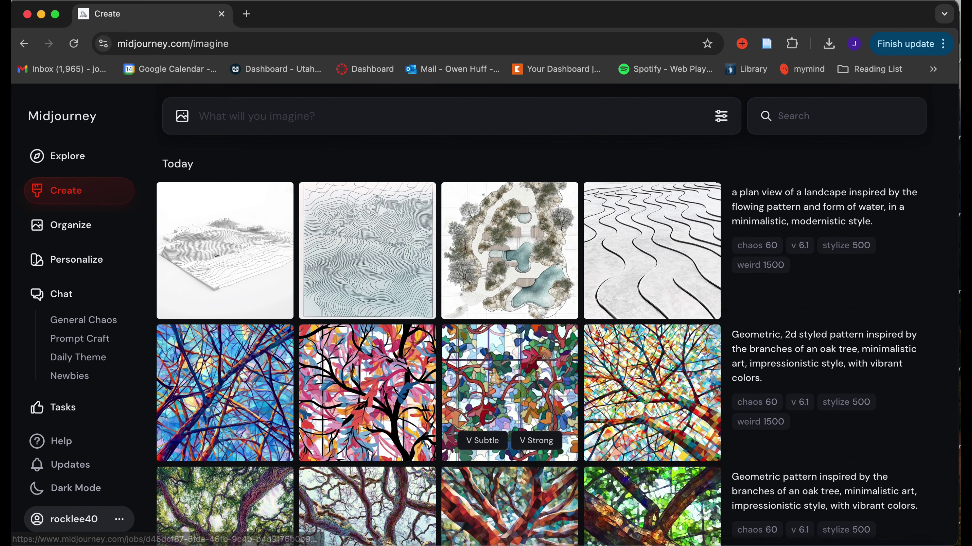
- Upscale the third image of the geometric 2D oak tree pattern job with the Subtle option
left_click(496, 377)
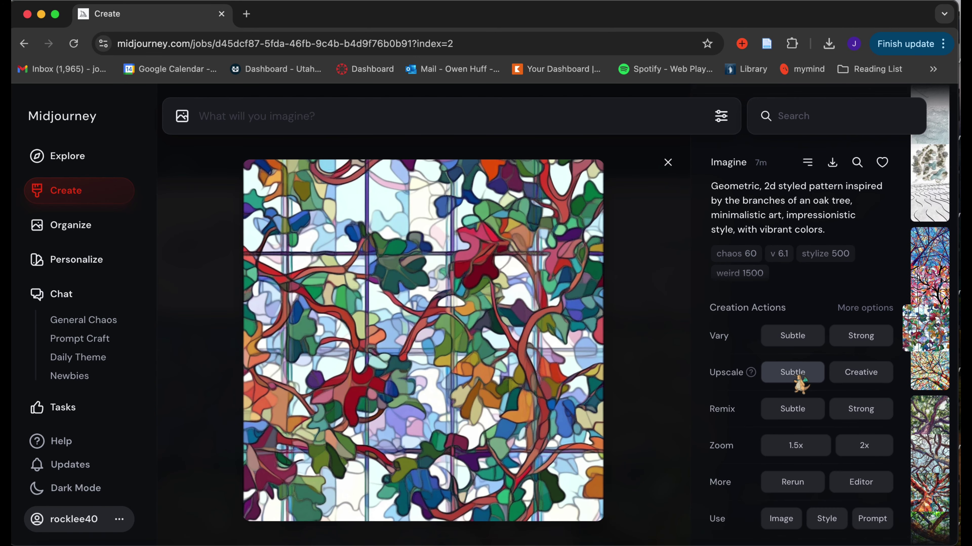
left_click(788, 374)
left_click(667, 162)
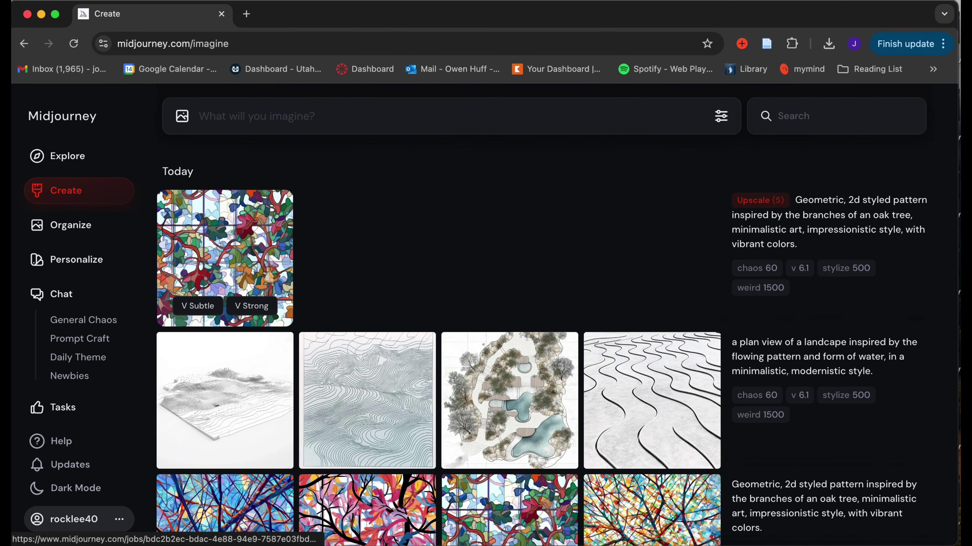
- View the upscaled oak tree pattern at full size and save the image
left_click(269, 275)
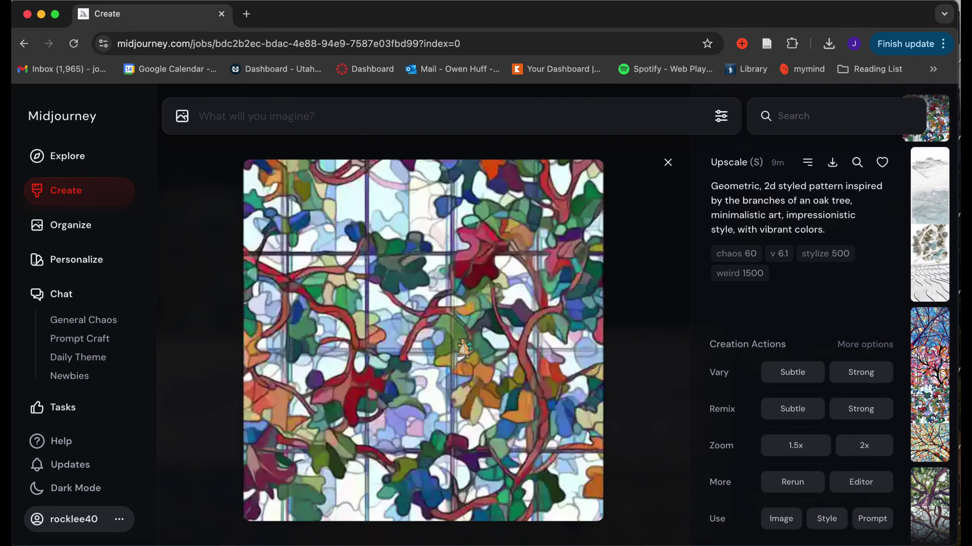
right_click(467, 342)
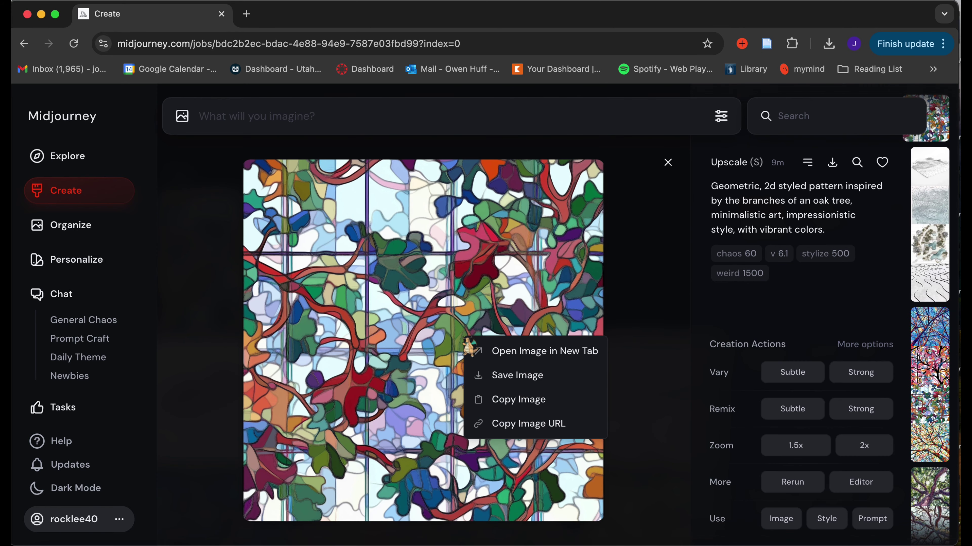
left_click(516, 382)
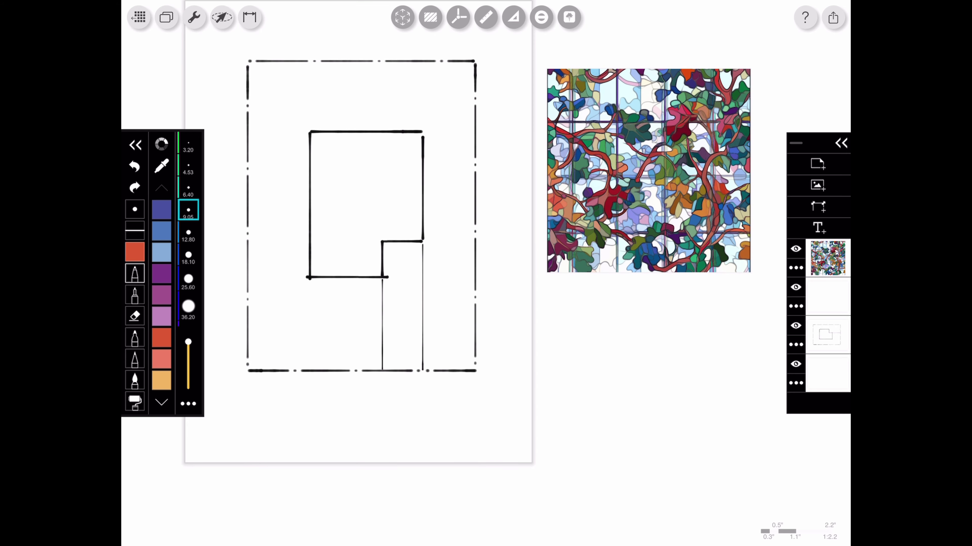
- In the Morpholio Trace drawing app, trace key lines over the oak pattern image in red and redraw the driveway's two edges on the site plan
left_click_drag(617, 177, 620, 273)
left_click_drag(633, 184, 597, 230)
mouse_move(421, 229)
left_mouse_down()
mouse_move(491, 201)
mouse_move(467, 206)
left_mouse_up()
left_click_drag(428, 338, 429, 257)
left_click_drag(468, 344, 469, 240)
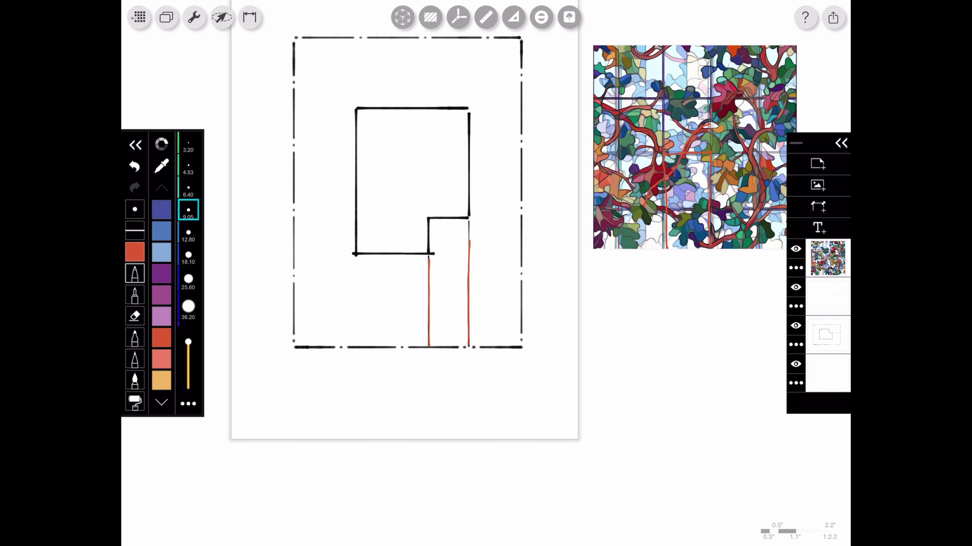
- Sketch a red branch-like curve from the house's front wall beside the driveway toward the front lot line
mouse_move(370, 315)
left_mouse_down()
mouse_move(418, 257)
mouse_move(379, 299)
left_mouse_up()
left_click_drag(421, 229, 471, 208)
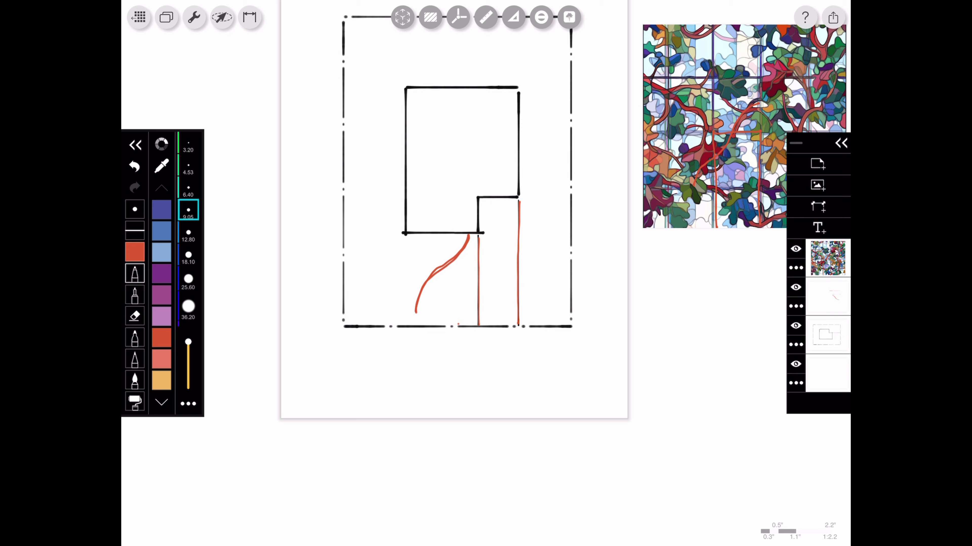
mouse_move(453, 326)
left_mouse_down()
mouse_move(452, 264)
mouse_move(429, 323)
mouse_move(429, 283)
mouse_move(473, 287)
left_mouse_up()
left_click(135, 166)
- Sketch a paving grid between the front curve and the driveway, with two plant circles above the curve
mouse_move(457, 206)
left_mouse_down()
mouse_move(364, 315)
mouse_move(371, 292)
left_mouse_up()
mouse_move(516, 274)
left_mouse_down()
mouse_move(519, 337)
mouse_move(492, 326)
left_mouse_up()
left_click_drag(478, 268, 560, 253)
mouse_move(560, 254)
left_mouse_down()
mouse_move(601, 271)
mouse_move(574, 187)
mouse_move(572, 208)
mouse_move(533, 229)
left_mouse_up()
left_click_drag(405, 303, 415, 285)
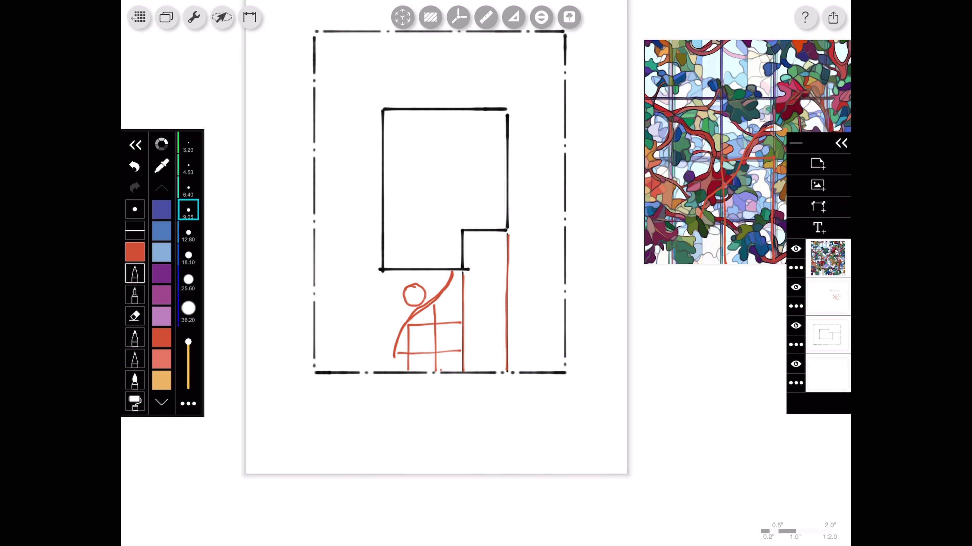
mouse_move(440, 191)
left_mouse_down()
mouse_move(344, 195)
mouse_move(411, 189)
left_mouse_up()
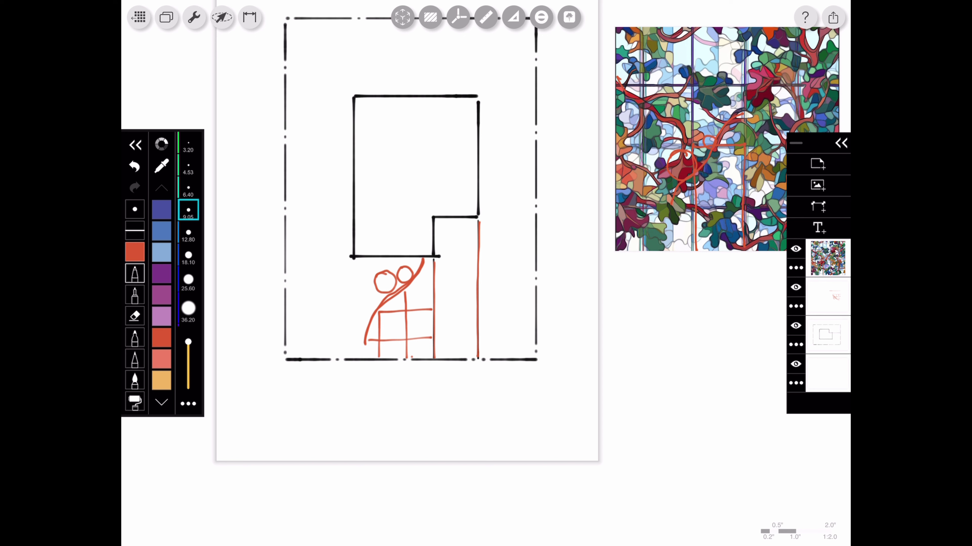
- Trace the pattern's left branch and sketch matching curves, circles and a path arrow in the side yard between the left lot line and the house
left_click_drag(623, 89, 691, 138)
left_click_drag(330, 213, 349, 252)
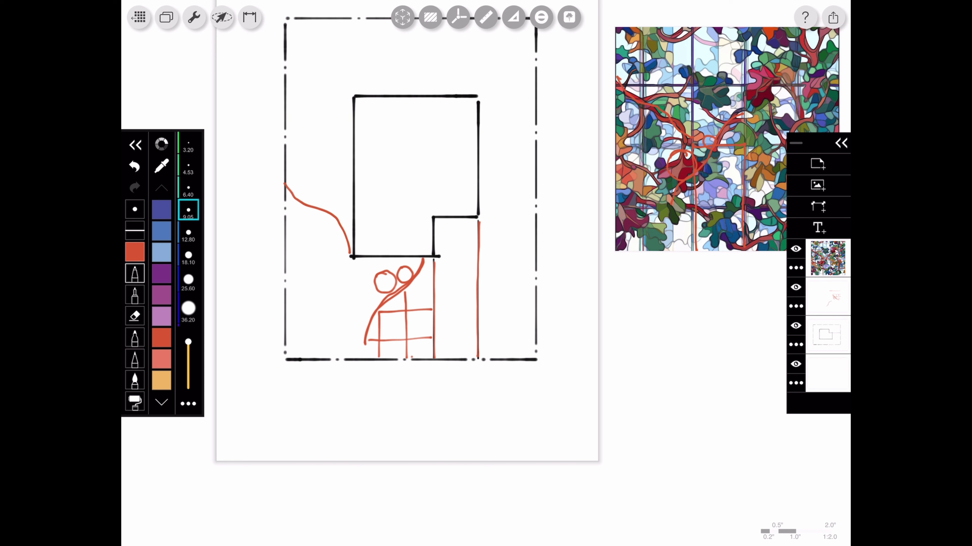
left_click_drag(662, 117, 655, 150)
left_click_drag(292, 232, 309, 224)
mouse_move(305, 272)
left_mouse_down()
mouse_move(351, 270)
mouse_move(293, 268)
left_mouse_up()
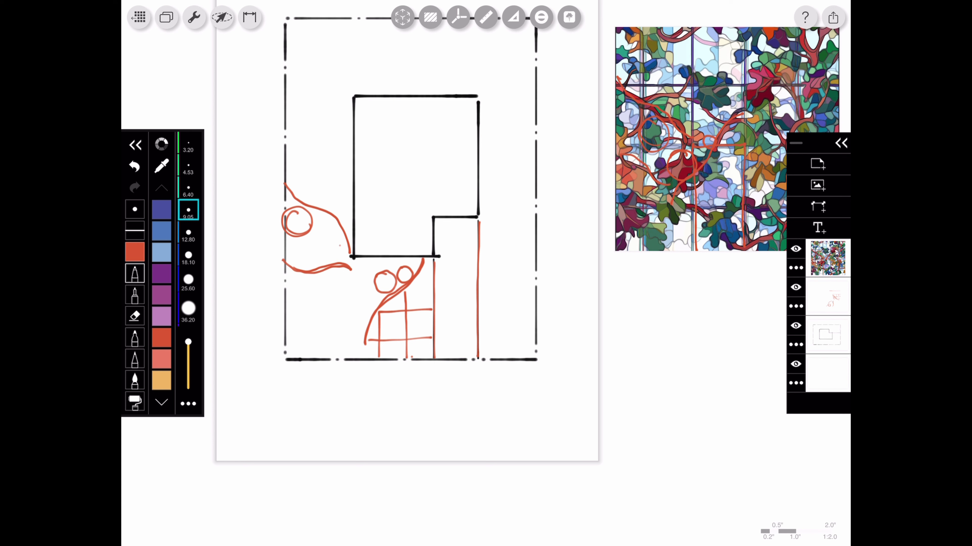
left_click_drag(339, 246, 350, 262)
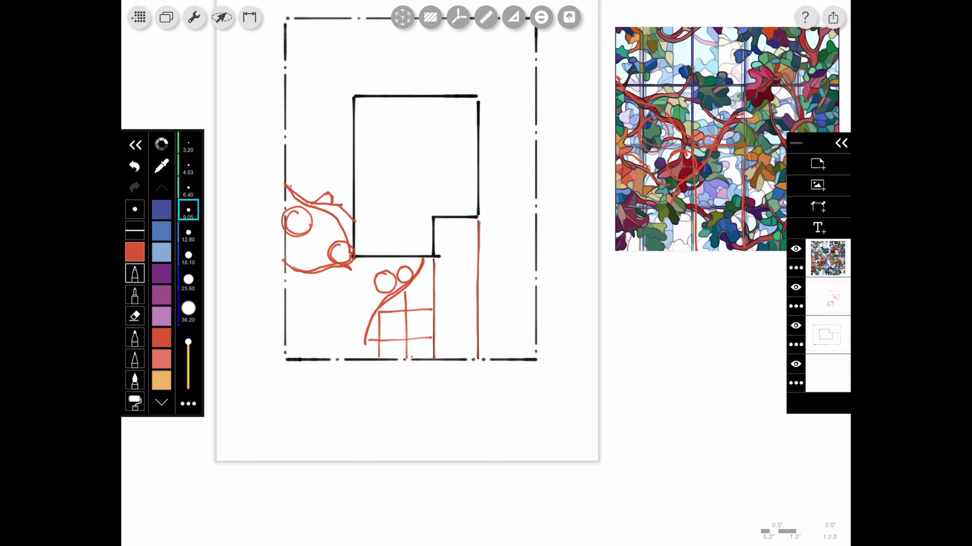
mouse_move(344, 326)
left_mouse_down()
mouse_move(322, 217)
mouse_move(327, 161)
left_mouse_up()
- Trace the pattern's right branch and sketch a matching curve from the right lot line to the driveway, with a small circle and a large tree circle
mouse_move(420, 268)
left_mouse_down()
mouse_move(387, 302)
mouse_move(307, 301)
left_mouse_up()
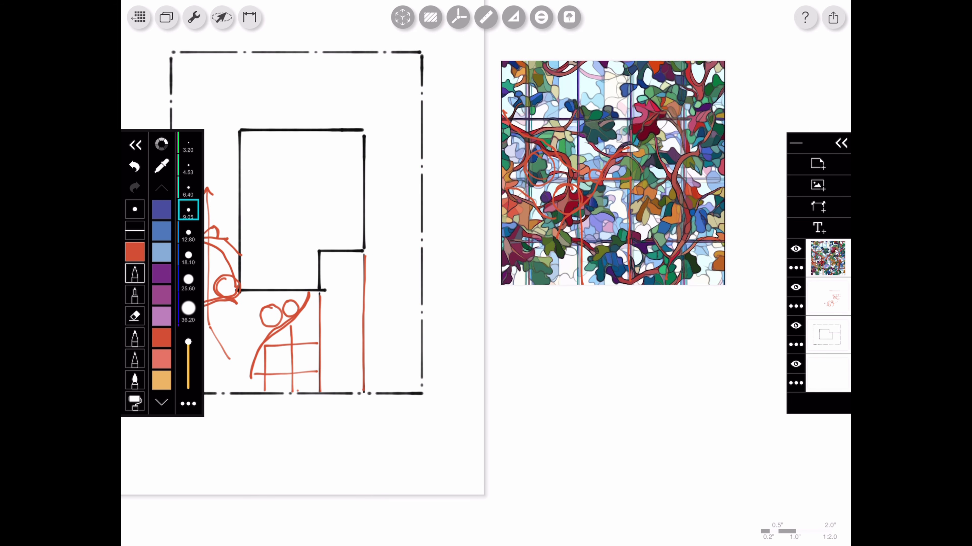
left_click_drag(306, 268, 383, 207)
left_click_drag(442, 290, 497, 144)
mouse_move(344, 268)
left_mouse_down()
mouse_move(341, 318)
mouse_move(268, 329)
left_mouse_up()
left_click_drag(705, 207, 710, 233)
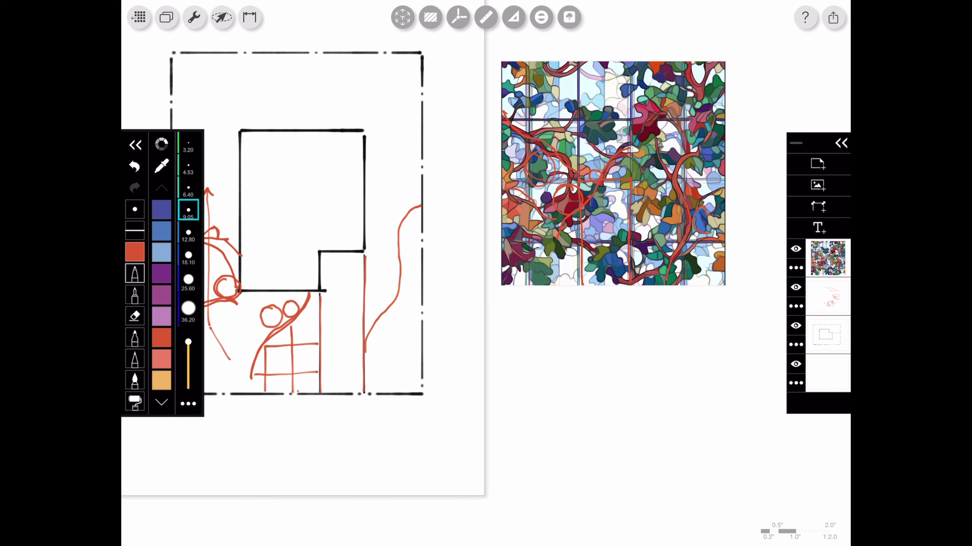
left_click_drag(420, 224, 406, 226)
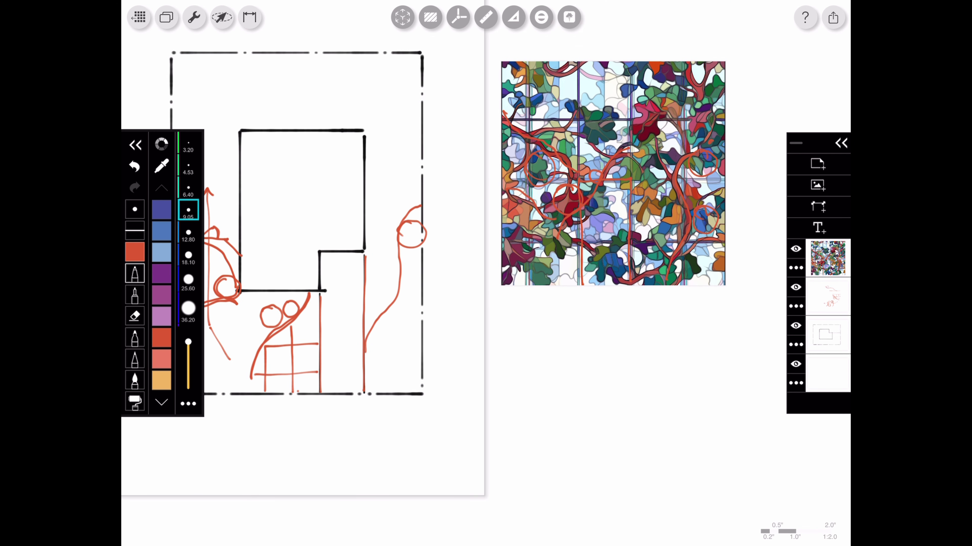
mouse_move(395, 321)
left_mouse_down()
mouse_move(384, 370)
mouse_move(415, 355)
left_mouse_up()
left_click_drag(240, 131, 374, 144)
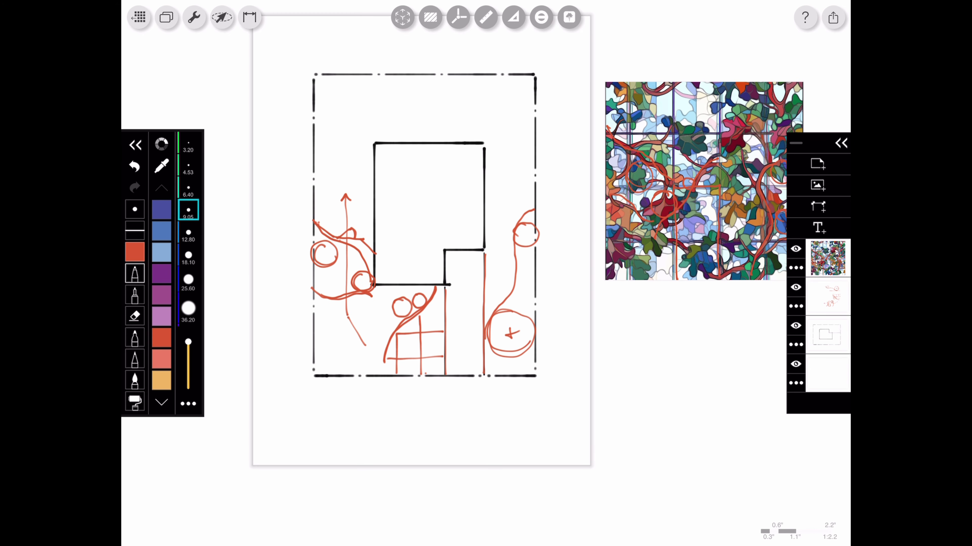
- Sketch a curved, branching red path from the front lot line beside the paving grid to the left side yard
scroll(459, 230, "up", 3)
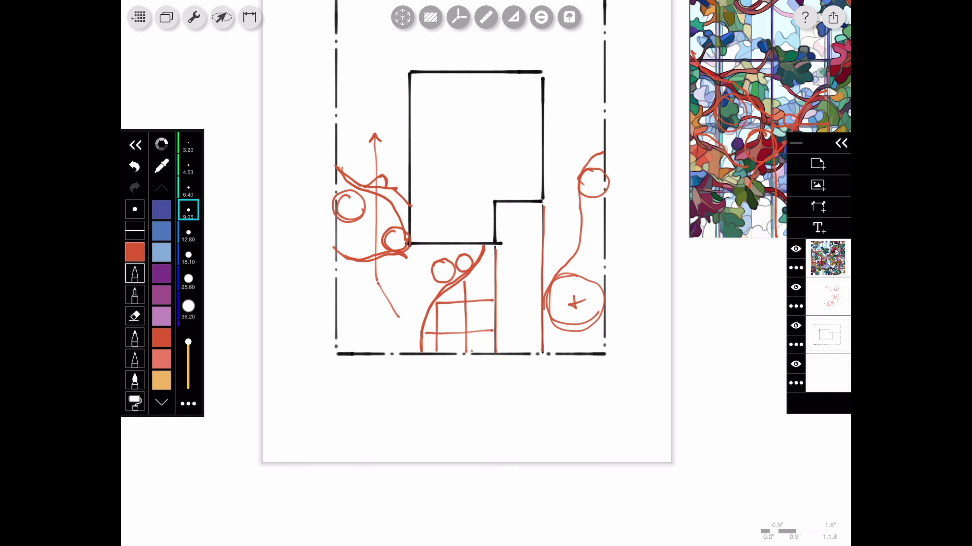
mouse_move(421, 321)
left_mouse_down()
mouse_move(381, 258)
mouse_move(419, 338)
left_mouse_up()
key("ctrl+z")
left_click_drag(424, 321, 382, 255)
scroll(459, 230, "down", 3)
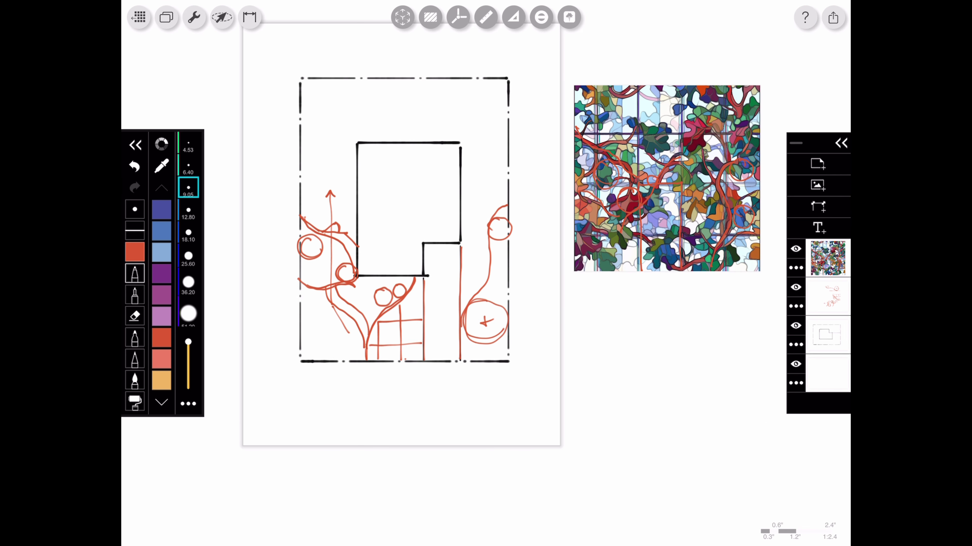
- Sketch a backyard layout behind the house with a large tree, a rounded rectangle, a connecting patio, two flanking circles and a corner circle
scroll(459, 248, "up", 2)
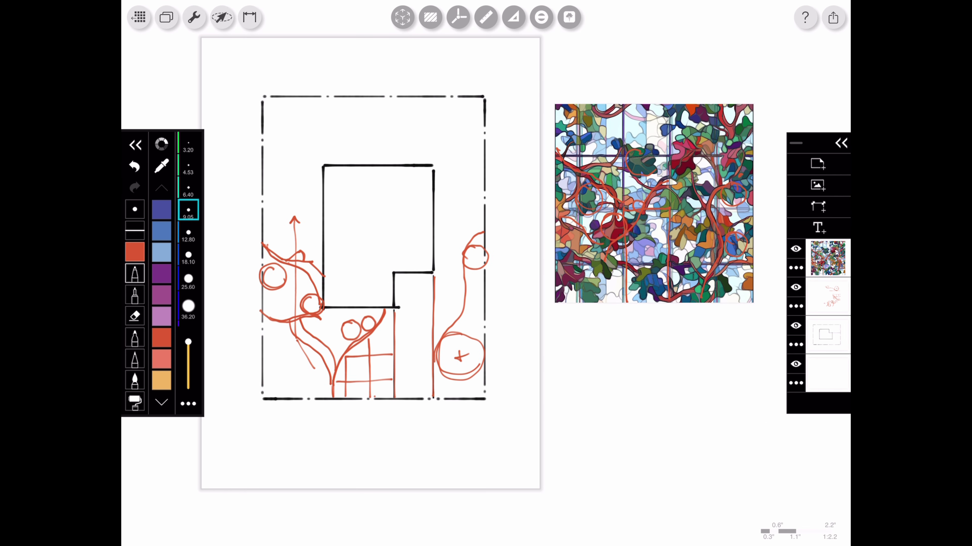
mouse_move(339, 102)
left_mouse_down()
mouse_move(365, 123)
mouse_move(316, 115)
left_mouse_up()
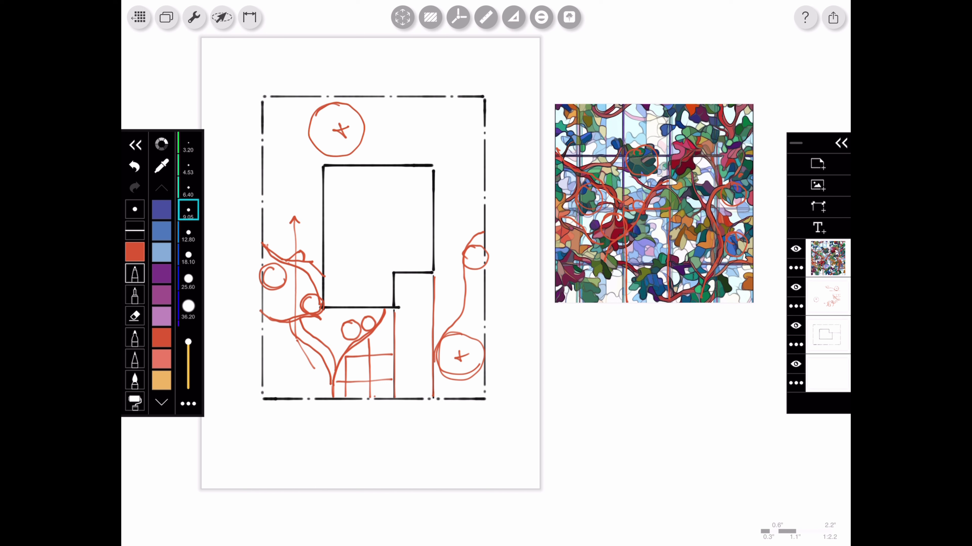
left_click_drag(654, 112, 617, 111)
mouse_move(382, 108)
left_mouse_down()
mouse_move(368, 141)
mouse_move(394, 109)
mouse_move(385, 108)
left_mouse_up()
mouse_move(373, 148)
left_mouse_down()
mouse_move(385, 164)
mouse_move(429, 145)
left_mouse_up()
mouse_move(430, 144)
left_mouse_down()
mouse_move(430, 164)
mouse_move(432, 155)
left_mouse_up()
left_click_drag(458, 122, 463, 106)
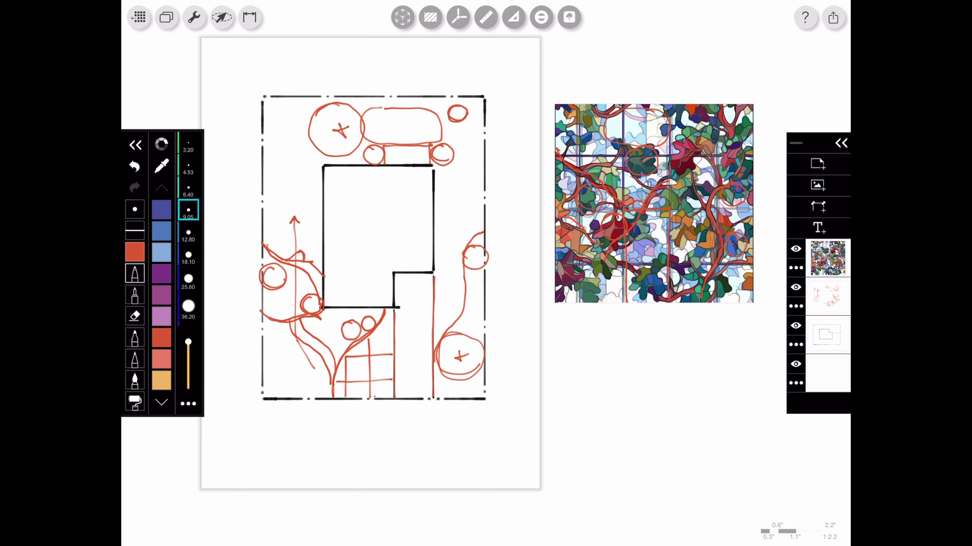
- Duplicate the layer holding the red concept sketch and clear the copy's drawing
scroll(383, 249, "up", 5)
left_click(796, 306)
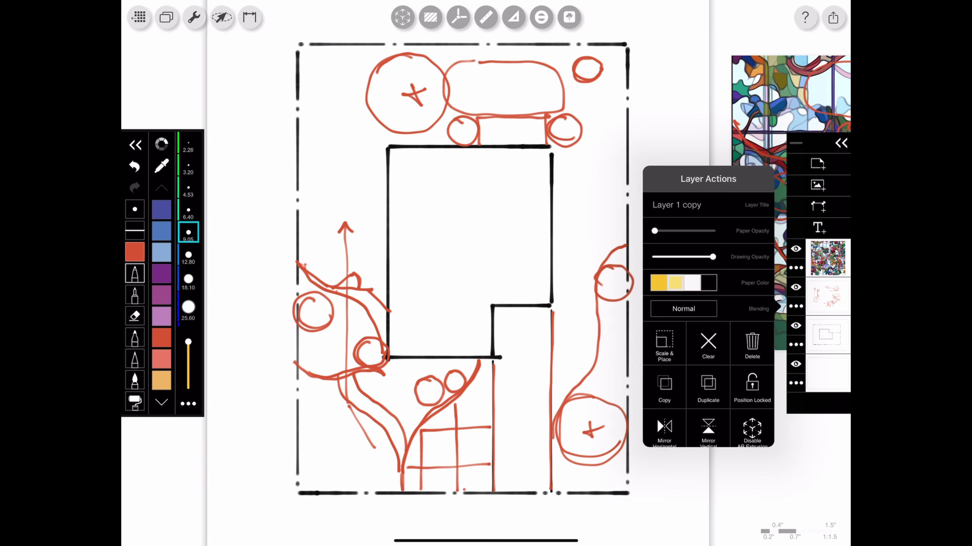
left_click(706, 377)
left_click(796, 297)
left_click(706, 335)
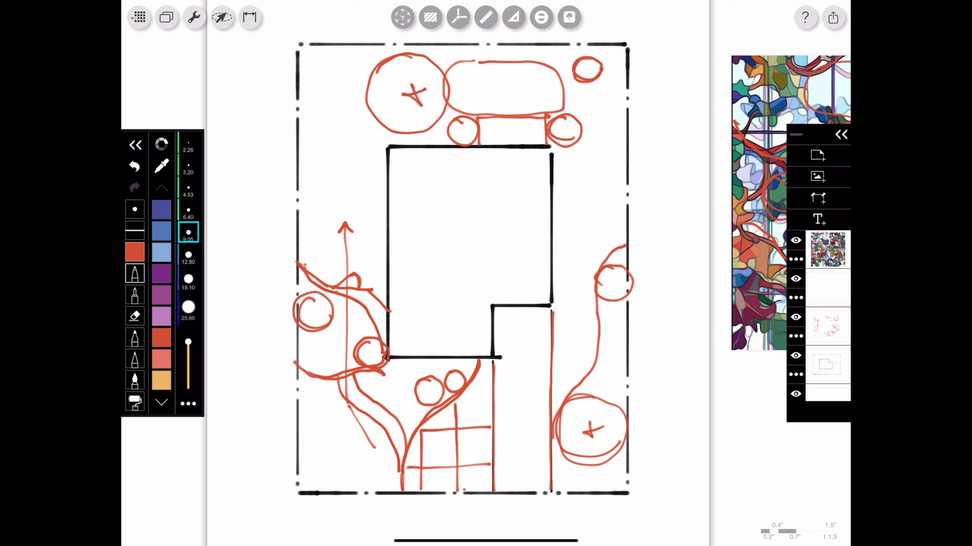
- Give the cleared layer white paper and raise its paper opacity to about three quarters, fading the sketch underneath
left_click(827, 288)
left_click(796, 298)
left_click(690, 271)
left_click_drag(651, 218, 696, 218)
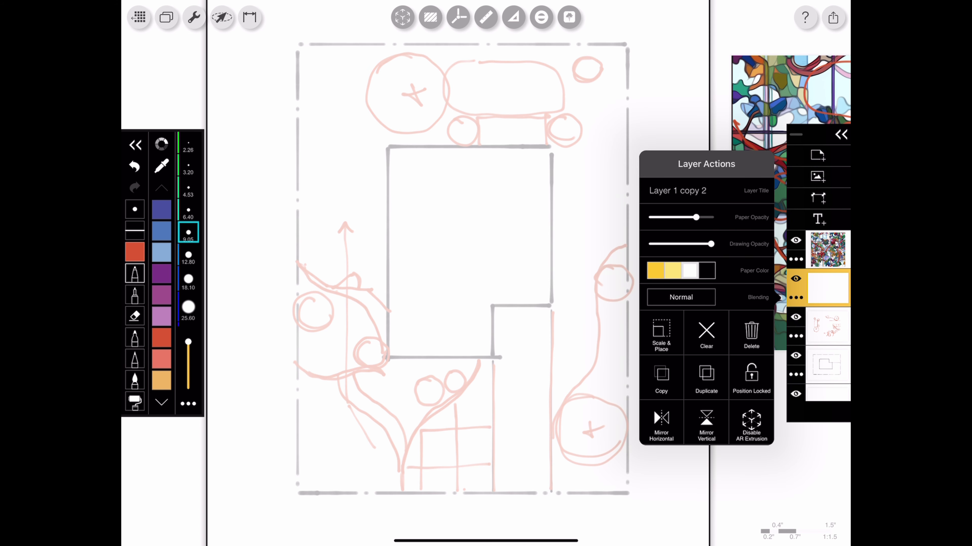
left_click(458, 249)
- Switch the pen to black and redraw the backyard's large tree, the patio at the rear wall and its flanking circles
scroll(161, 306, "down", 10)
left_click(162, 253)
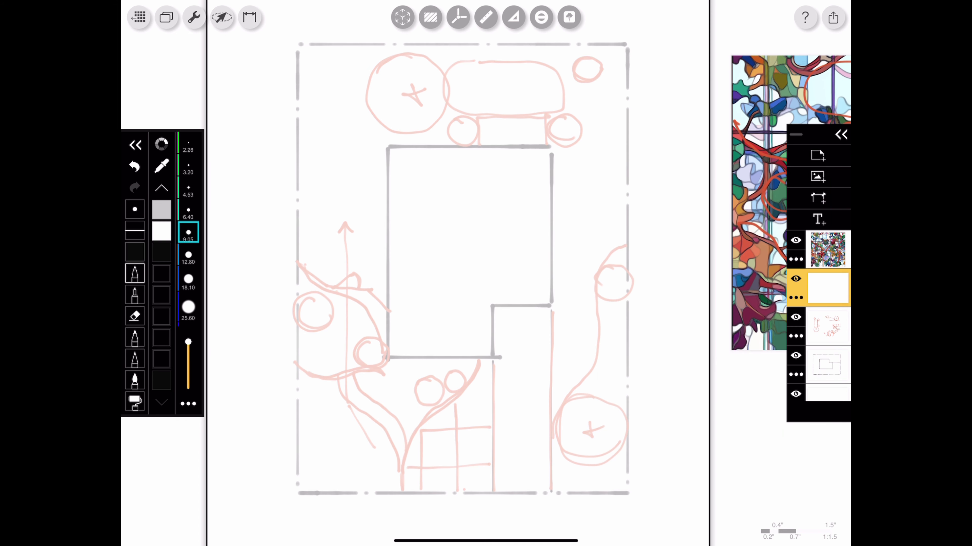
left_click_drag(410, 84, 413, 101)
mouse_move(403, 93)
left_mouse_down()
mouse_move(419, 91)
mouse_move(417, 56)
mouse_move(395, 56)
left_mouse_up()
mouse_move(480, 147)
left_mouse_down()
mouse_move(477, 119)
mouse_move(545, 118)
mouse_move(546, 146)
left_mouse_up()
mouse_move(472, 115)
left_mouse_down()
mouse_move(444, 132)
mouse_move(474, 114)
left_mouse_up()
mouse_move(559, 114)
left_mouse_down()
mouse_move(548, 142)
mouse_move(574, 114)
left_mouse_up()
- Draw a black stepped edge from the house's front wall to the front lot line, with vertical paving lines and straight driveway edges
scroll(459, 268, "down", 5)
mouse_move(483, 196)
left_mouse_down()
mouse_move(478, 223)
mouse_move(434, 224)
mouse_move(431, 257)
mouse_move(406, 265)
mouse_move(407, 331)
left_mouse_up()
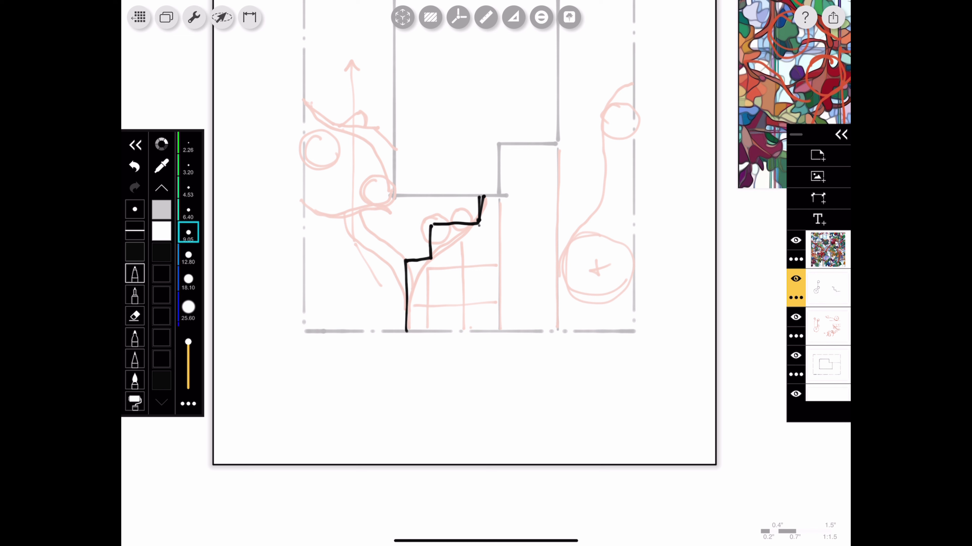
left_click_drag(430, 261, 429, 318)
mouse_move(477, 225)
left_mouse_down()
mouse_move(476, 327)
mouse_move(452, 235)
left_mouse_up()
key("ctrl+z")
left_click_drag(500, 196, 499, 333)
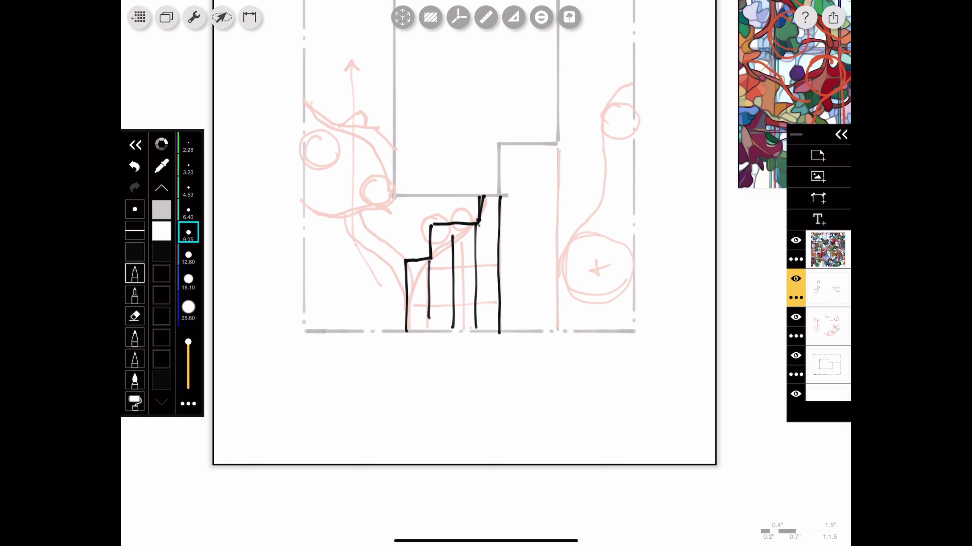
left_click_drag(556, 145, 559, 330)
- Draw three plant circles along the stepped edge and an angular path from it to the left side yard
left_click_drag(419, 205, 453, 207)
mouse_move(416, 245)
left_mouse_down()
mouse_move(354, 247)
mouse_move(335, 217)
left_mouse_up()
mouse_move(404, 261)
left_mouse_down()
mouse_move(377, 255)
mouse_move(354, 203)
left_mouse_up()
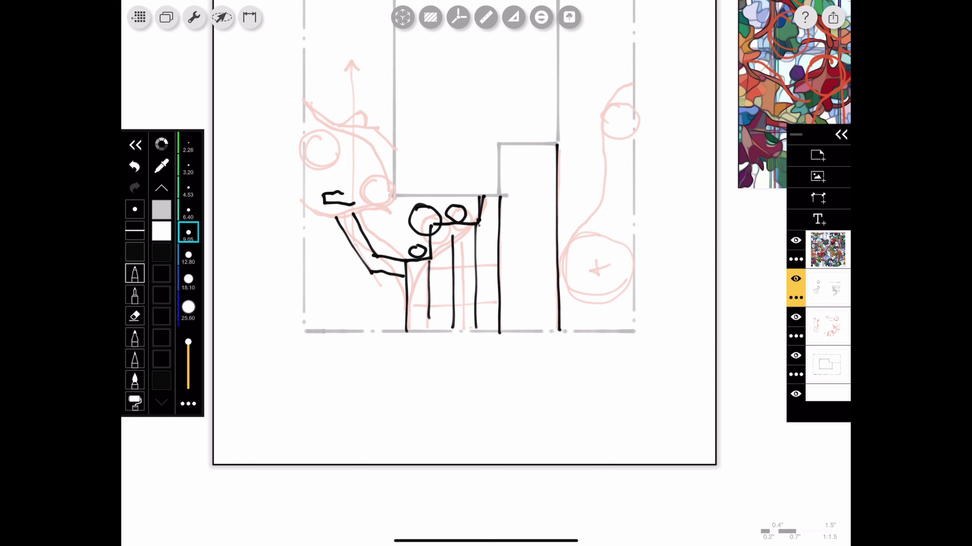